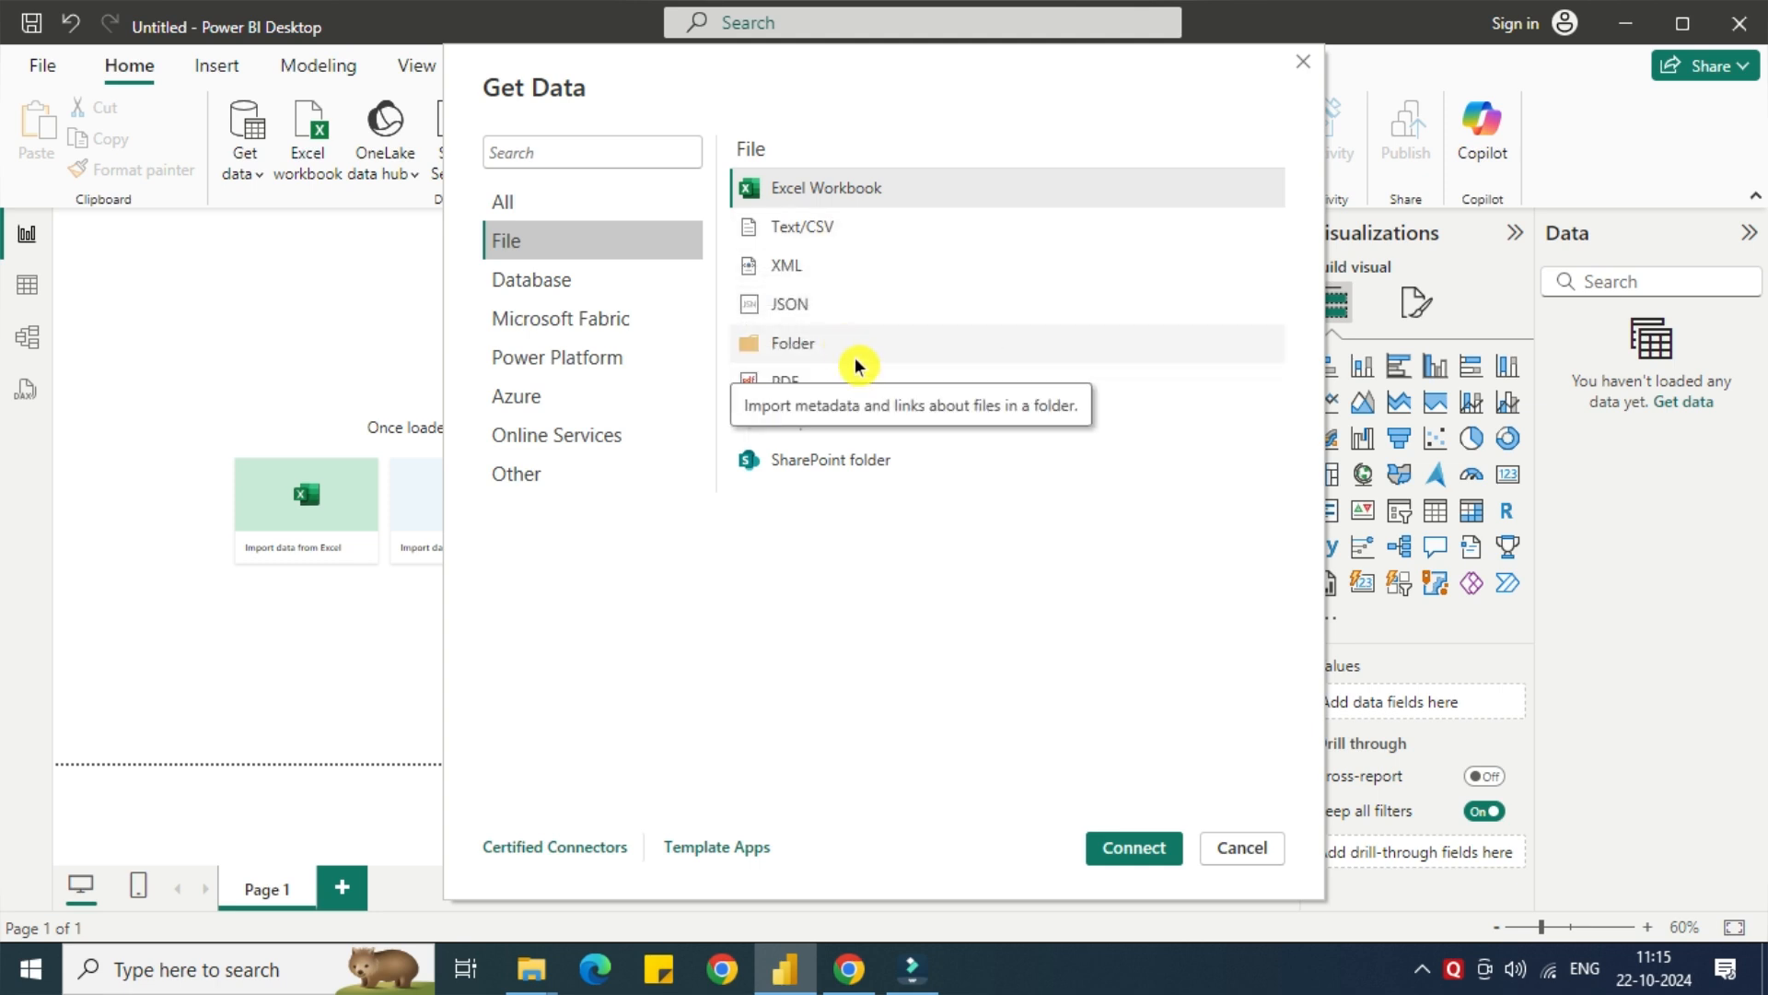
Browse the available Database and Online Services connectors among the data sources.
{"action": "left_click", "coordinate": [603, 295]}
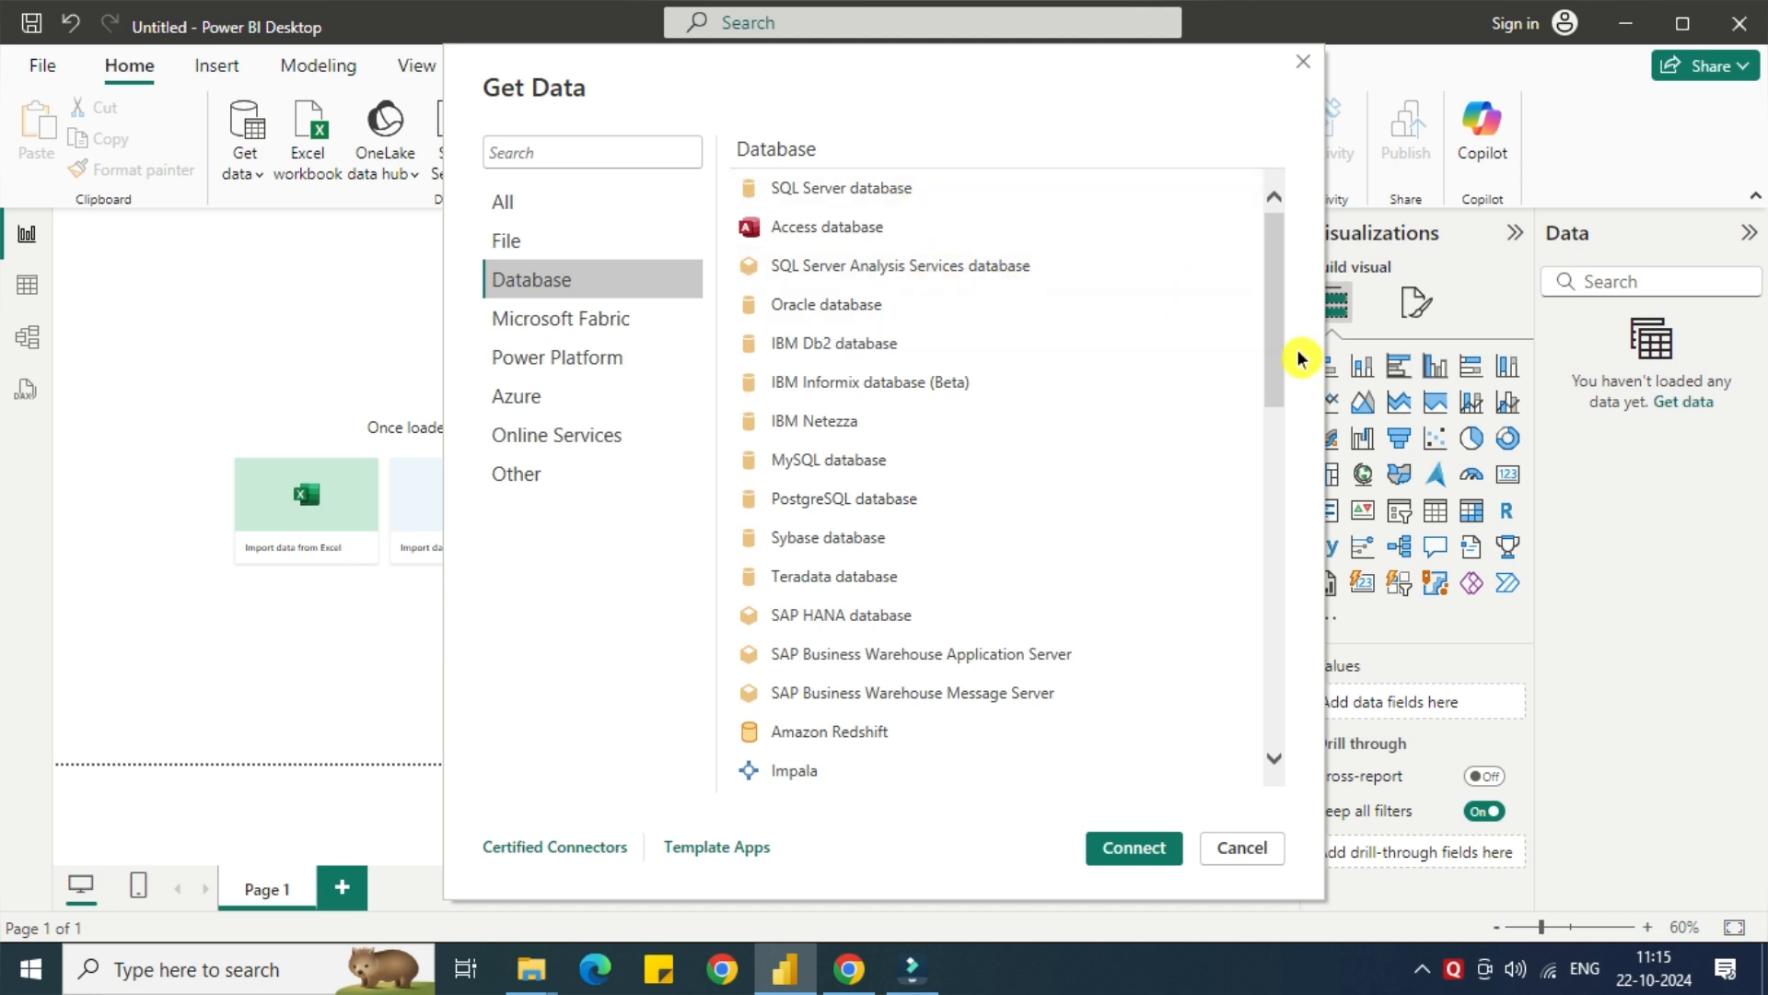
{"action": "left_click_drag", "start_coordinate": [1275, 375], "coordinate": [1283, 580]}
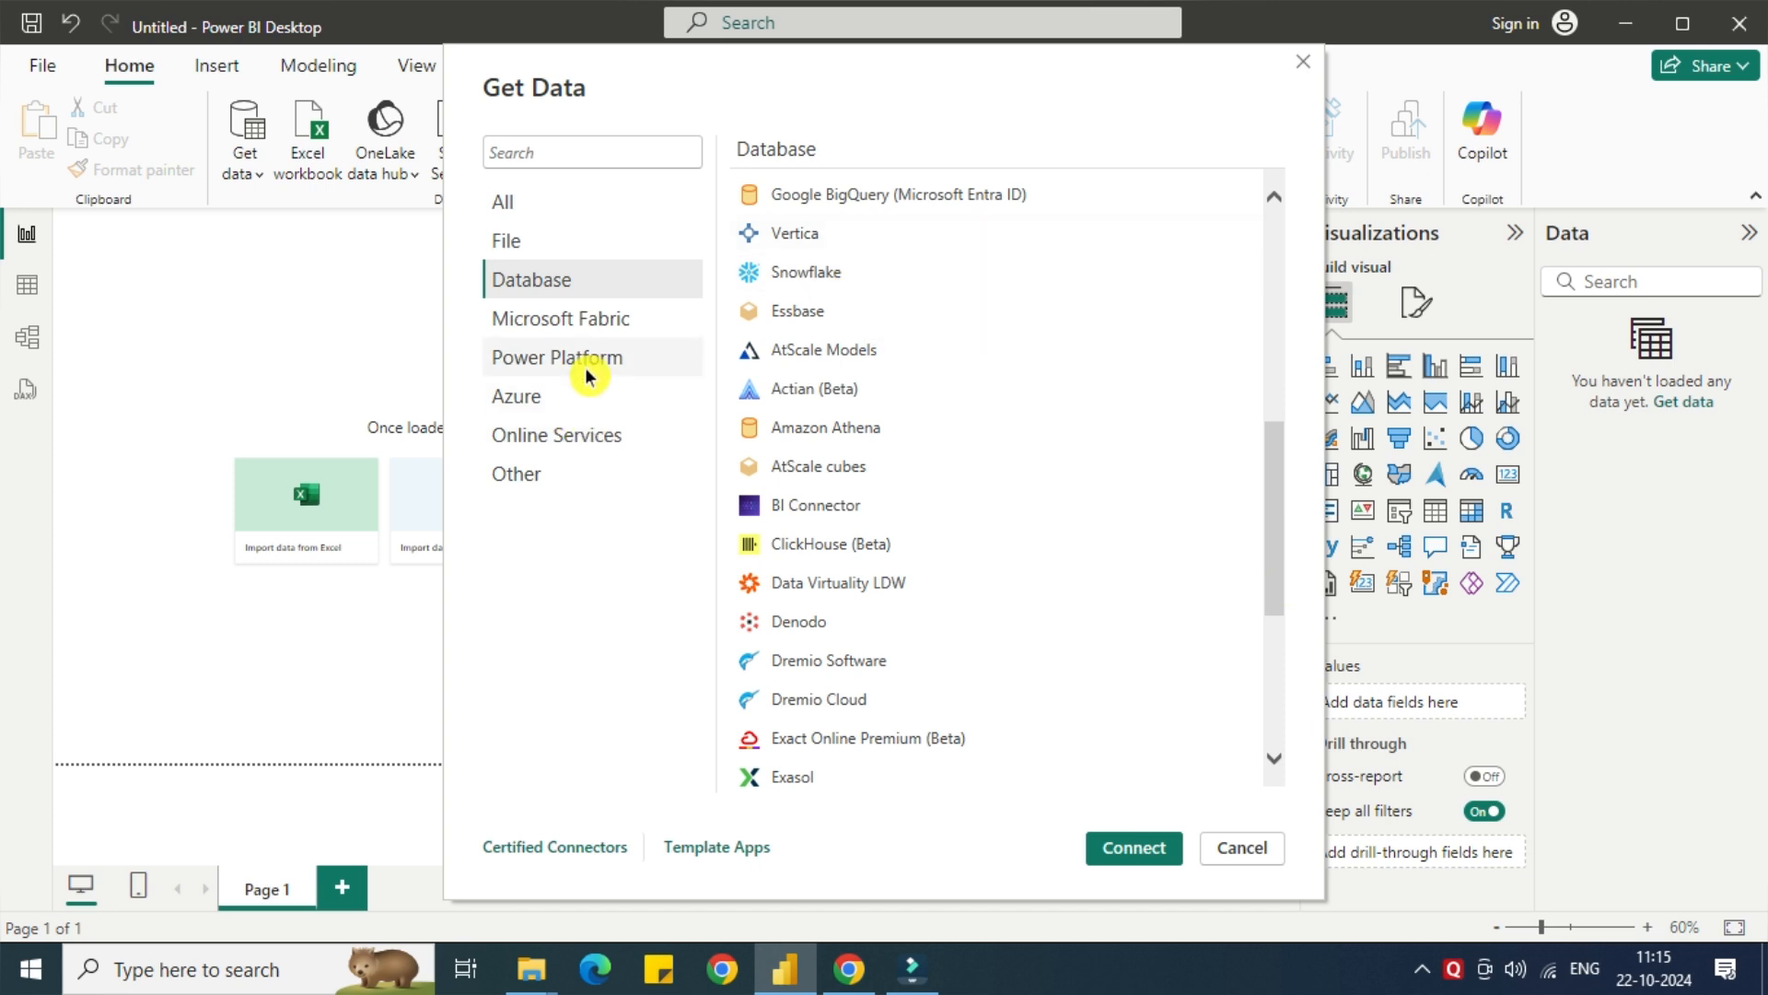
{"action": "left_click", "coordinate": [558, 436]}
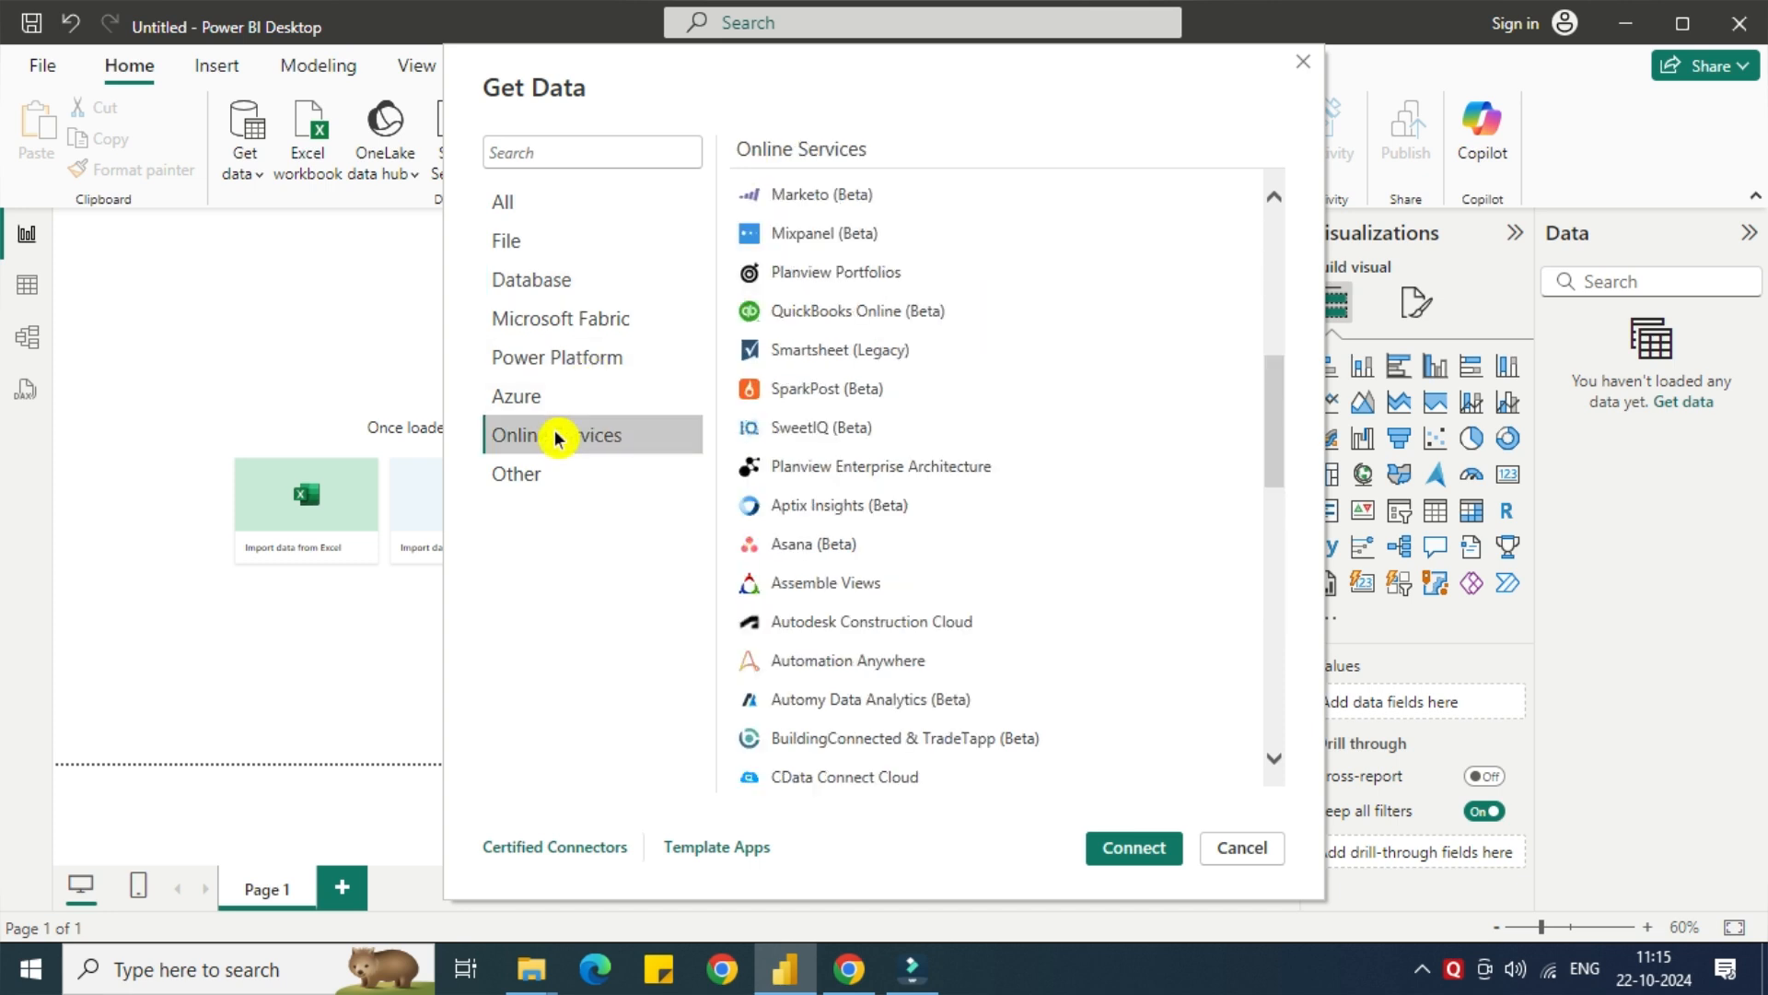
{"action": "left_click_drag", "start_coordinate": [1286, 473], "coordinate": [1289, 781]}
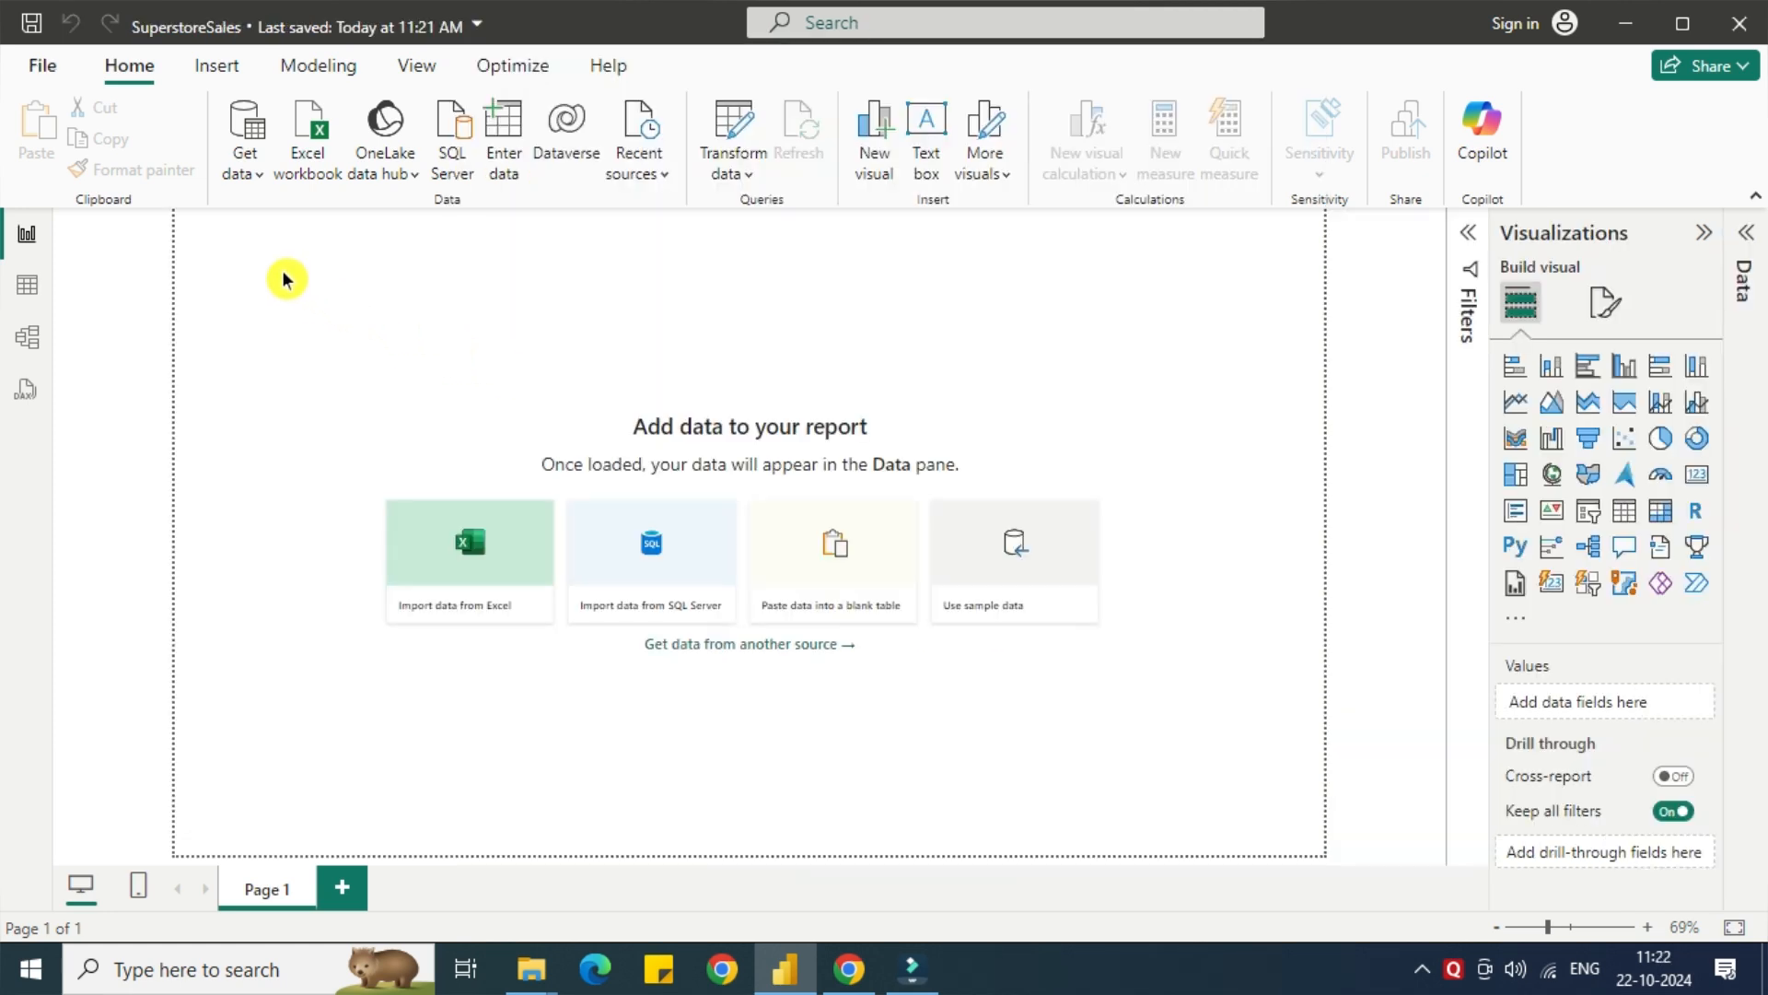
Import the Excel workbook SuperStoreUS-2015.xlsx from the PoweBI Tutorial folder on the Desktop.
{"action": "left_click", "coordinate": [257, 189]}
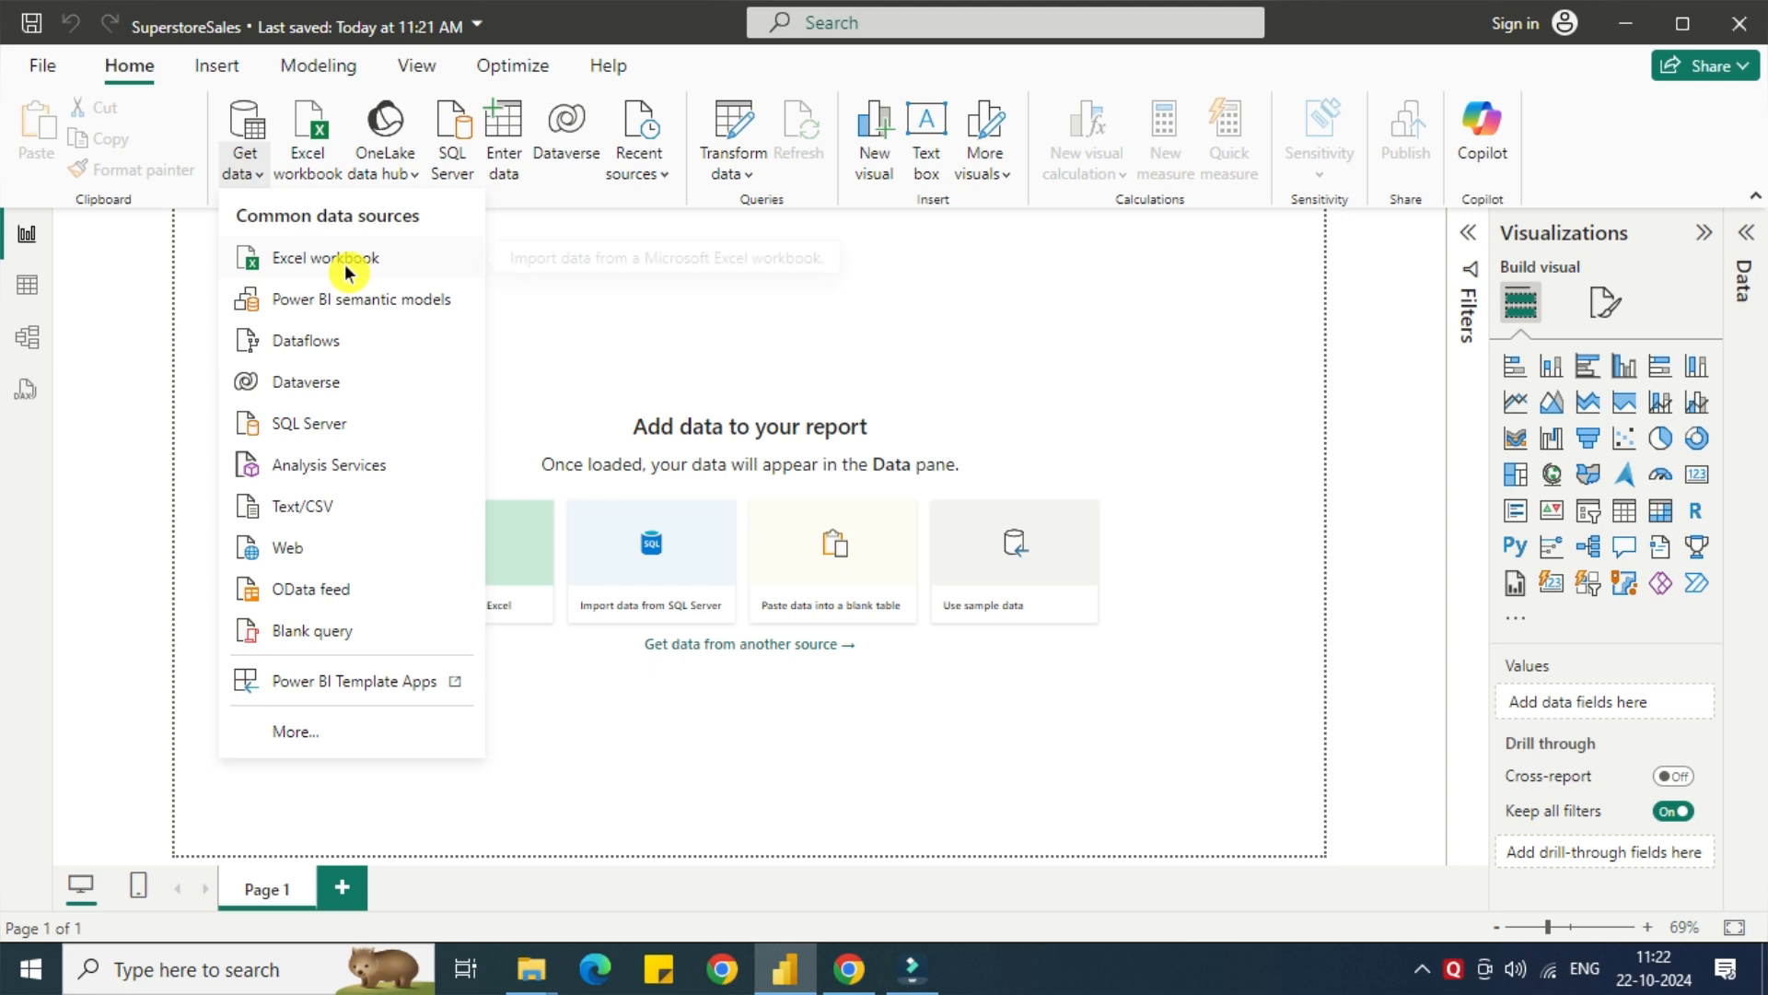
{"action": "key", "text": "Escape"}
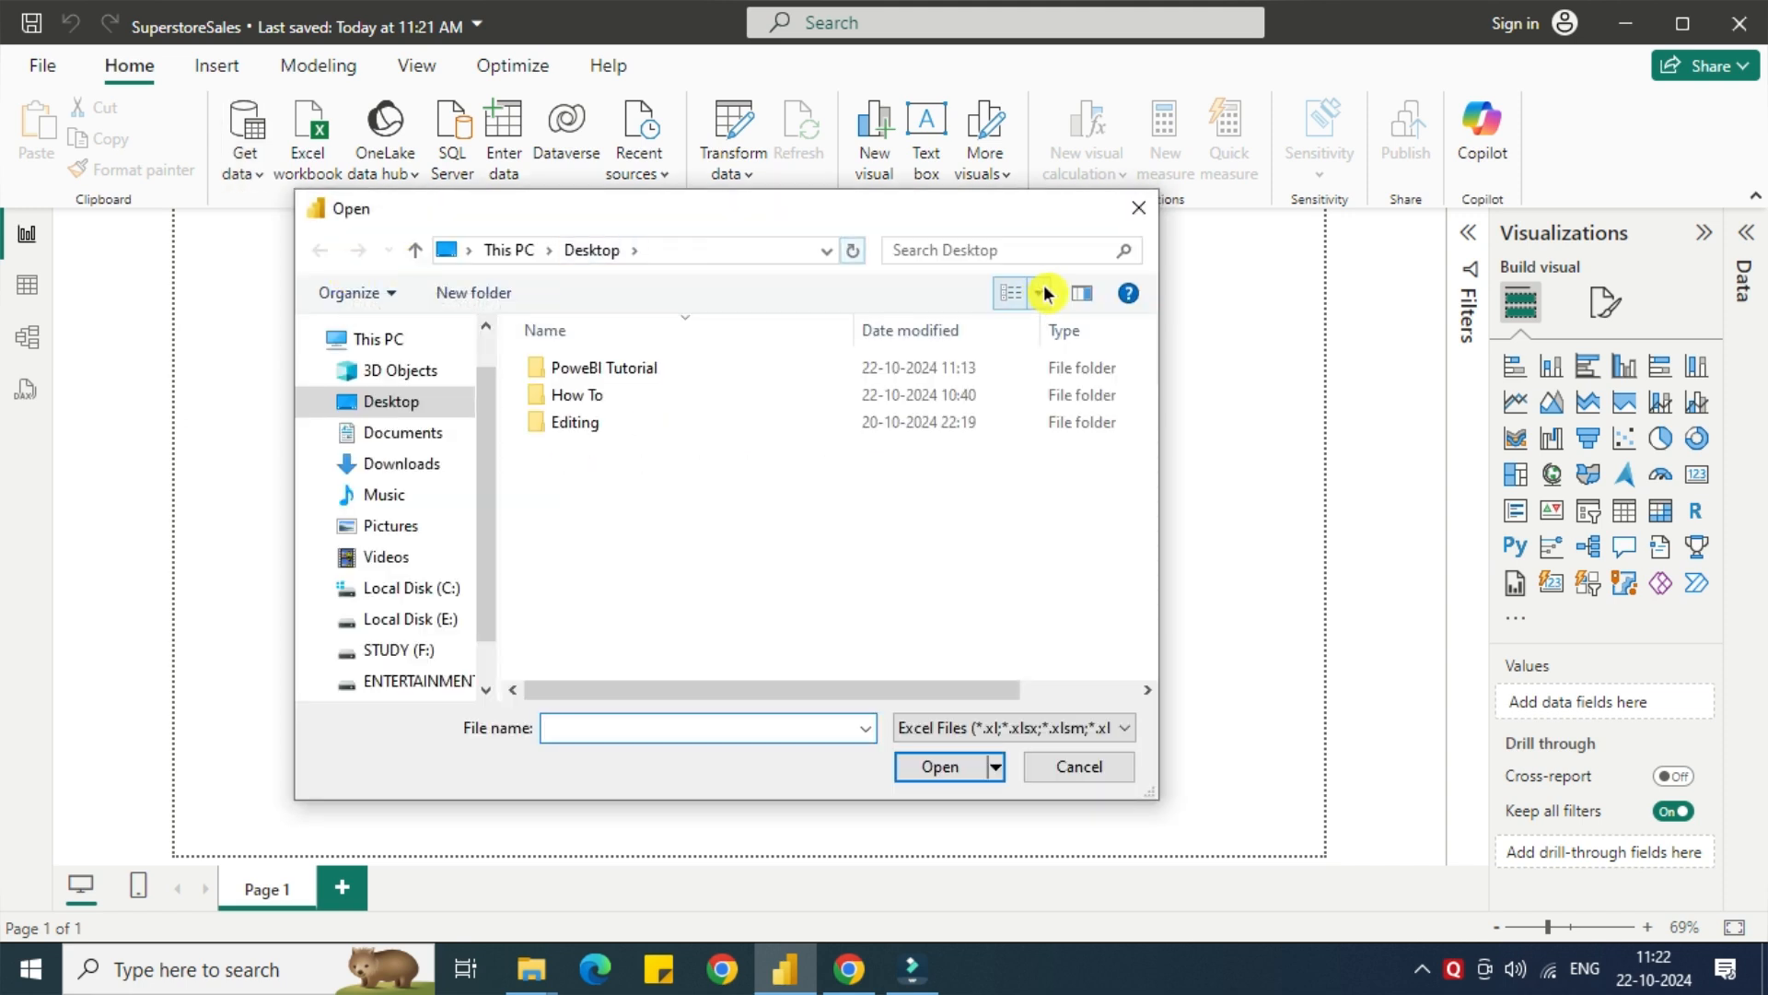
{"action": "left_click", "coordinate": [681, 373]}
{"action": "double_click", "coordinate": [682, 369]}
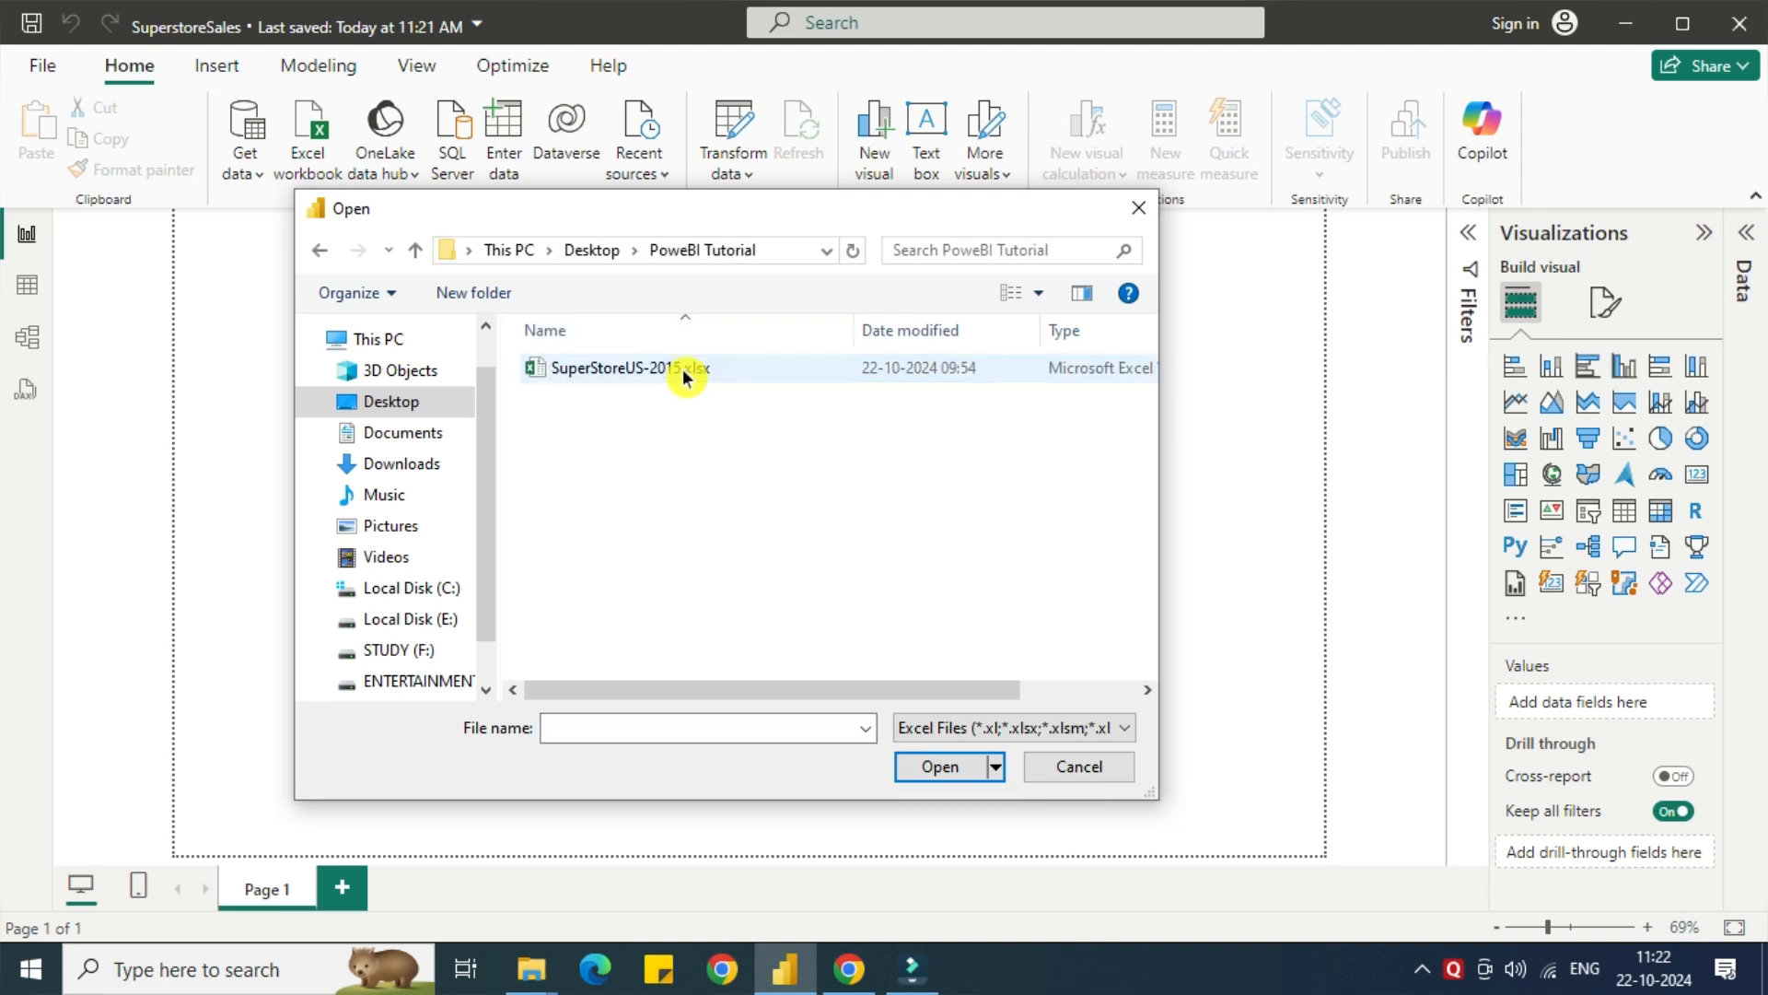
{"action": "left_click", "coordinate": [770, 372]}
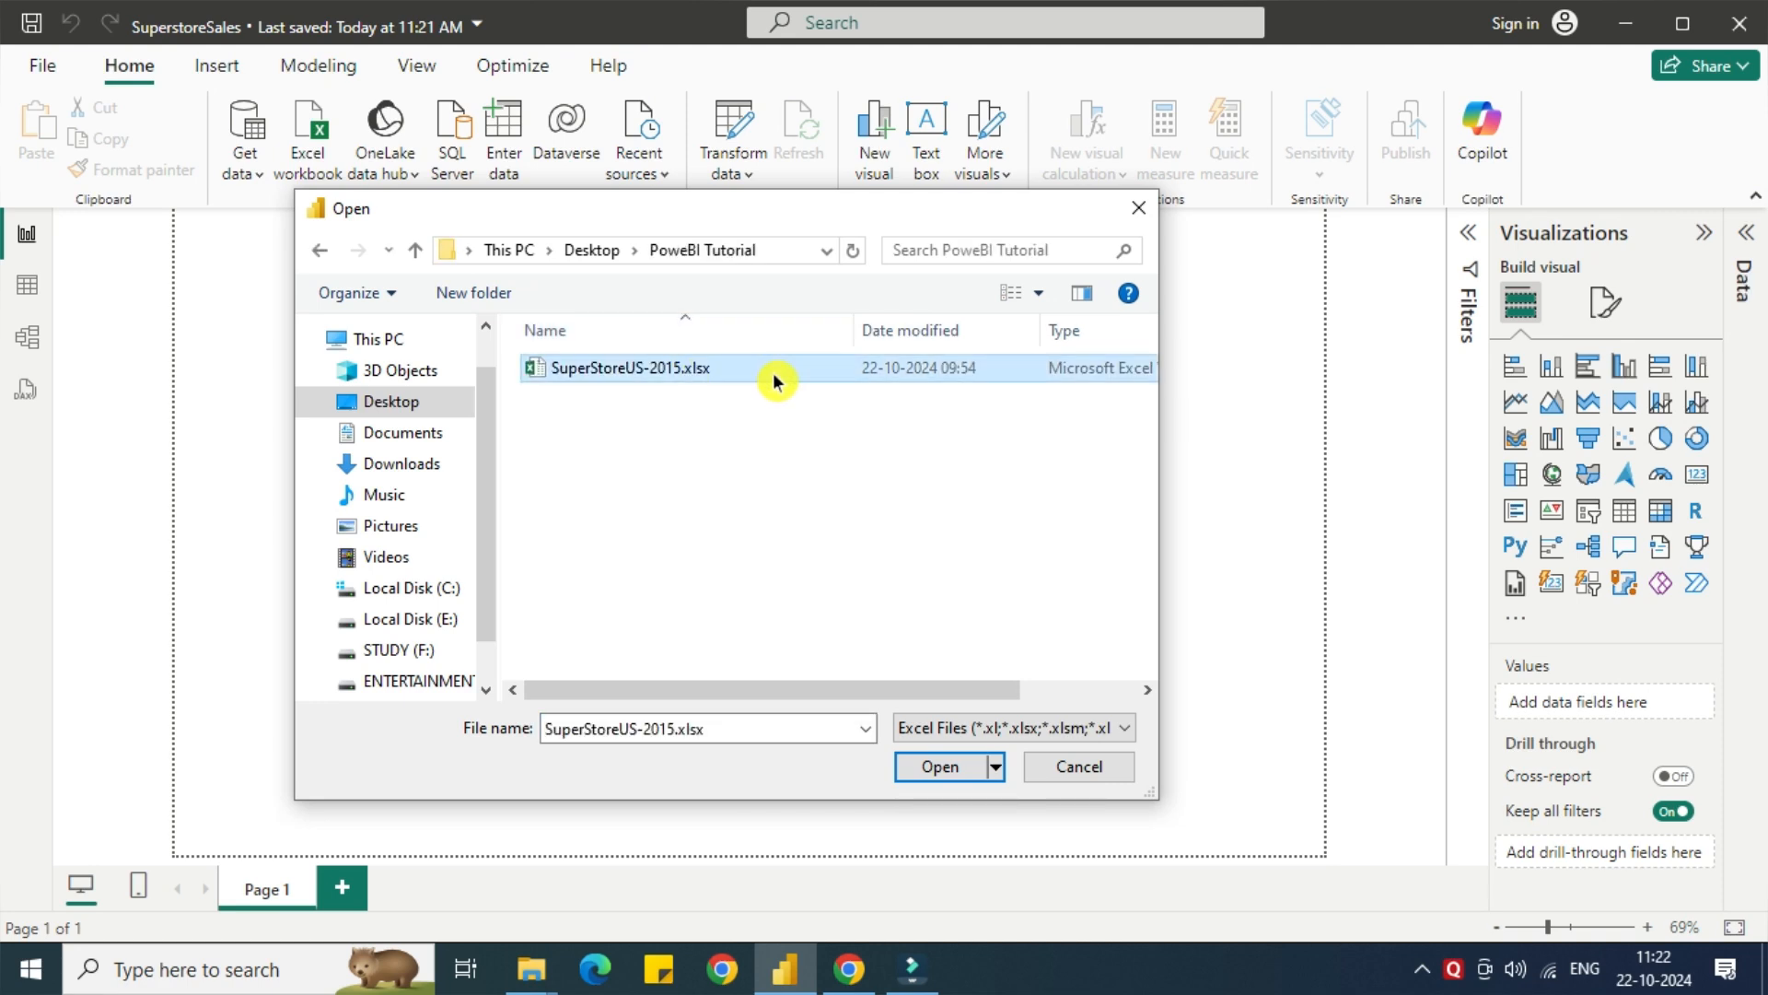
{"action": "left_click", "coordinate": [943, 776]}
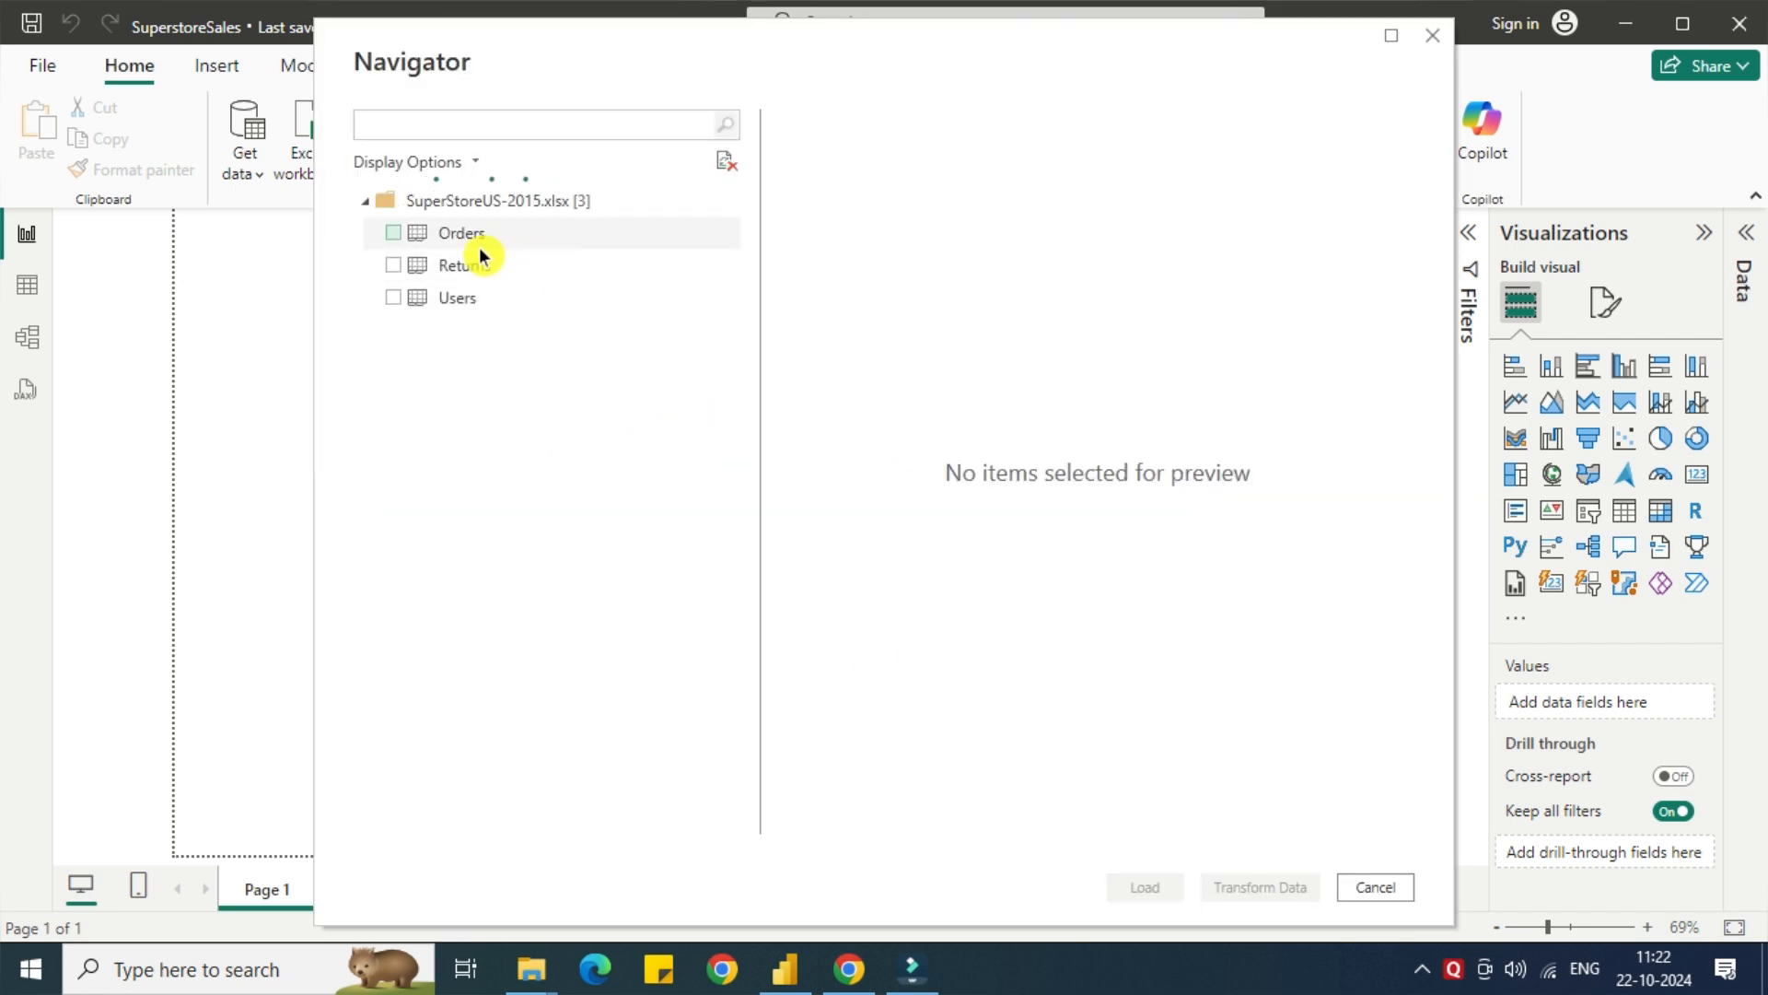
Select the Orders, Returns and Users sheets and open them for transformation in the Power Query Editor.
{"action": "left_click", "coordinate": [393, 234]}
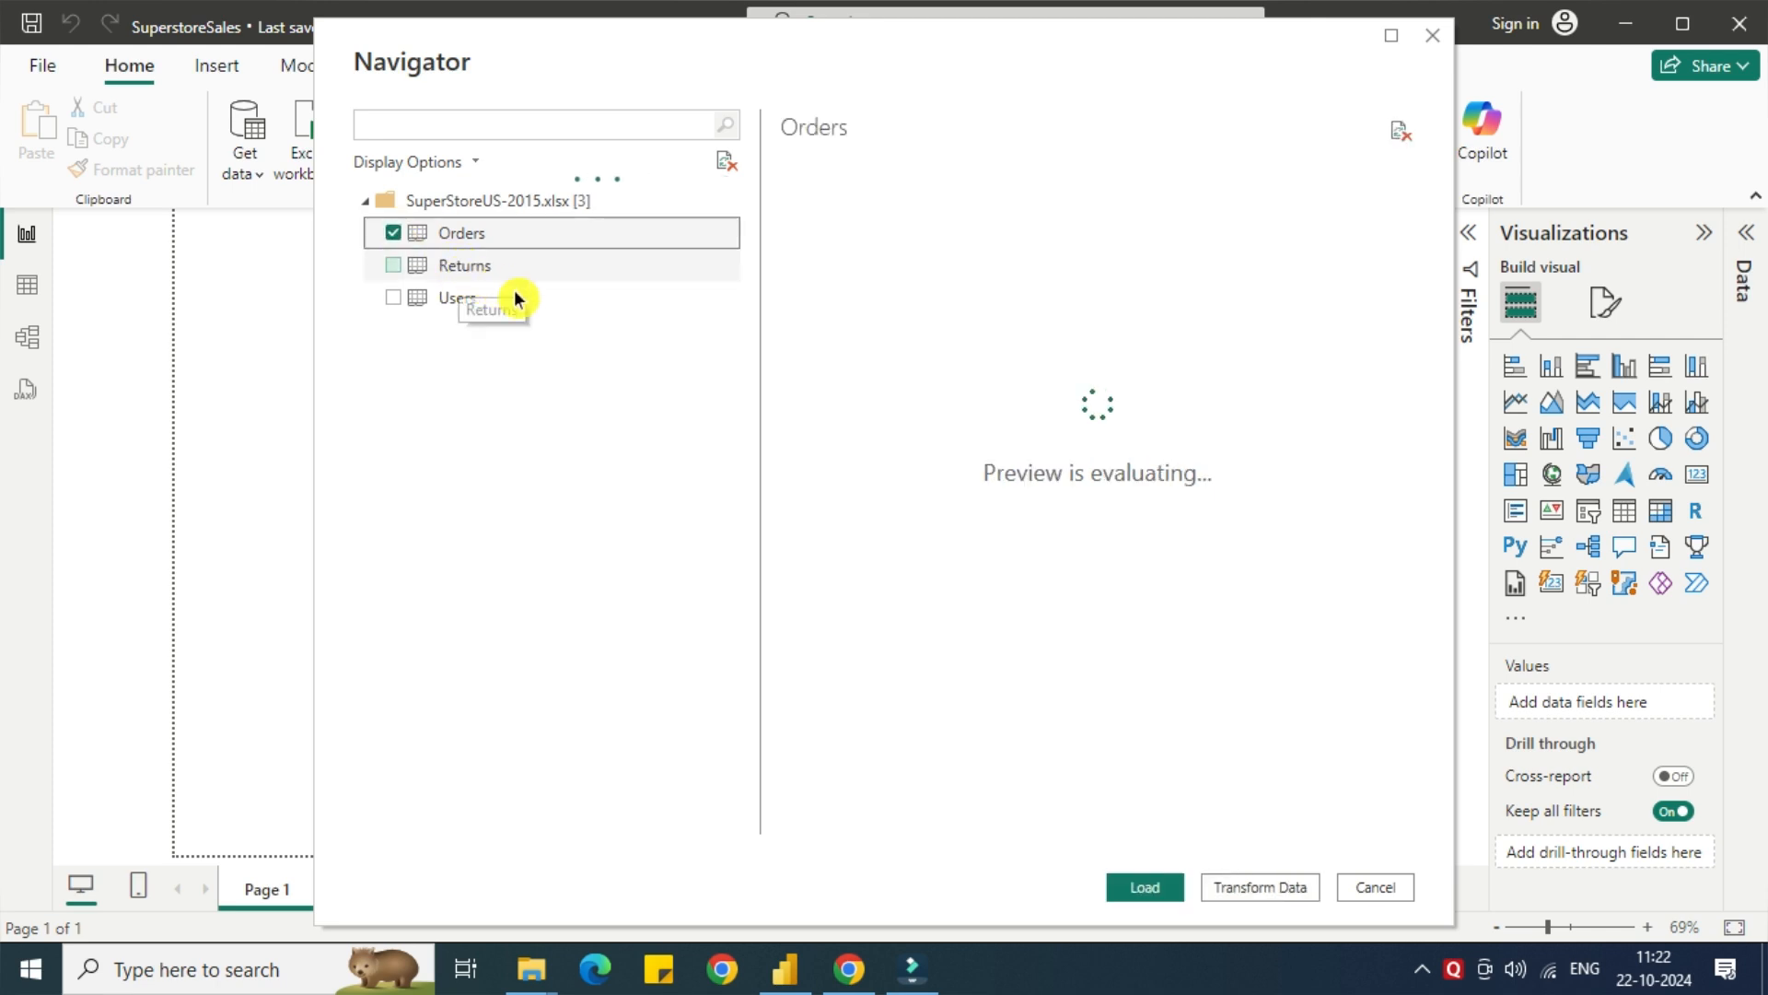
{"action": "left_click", "coordinate": [393, 267]}
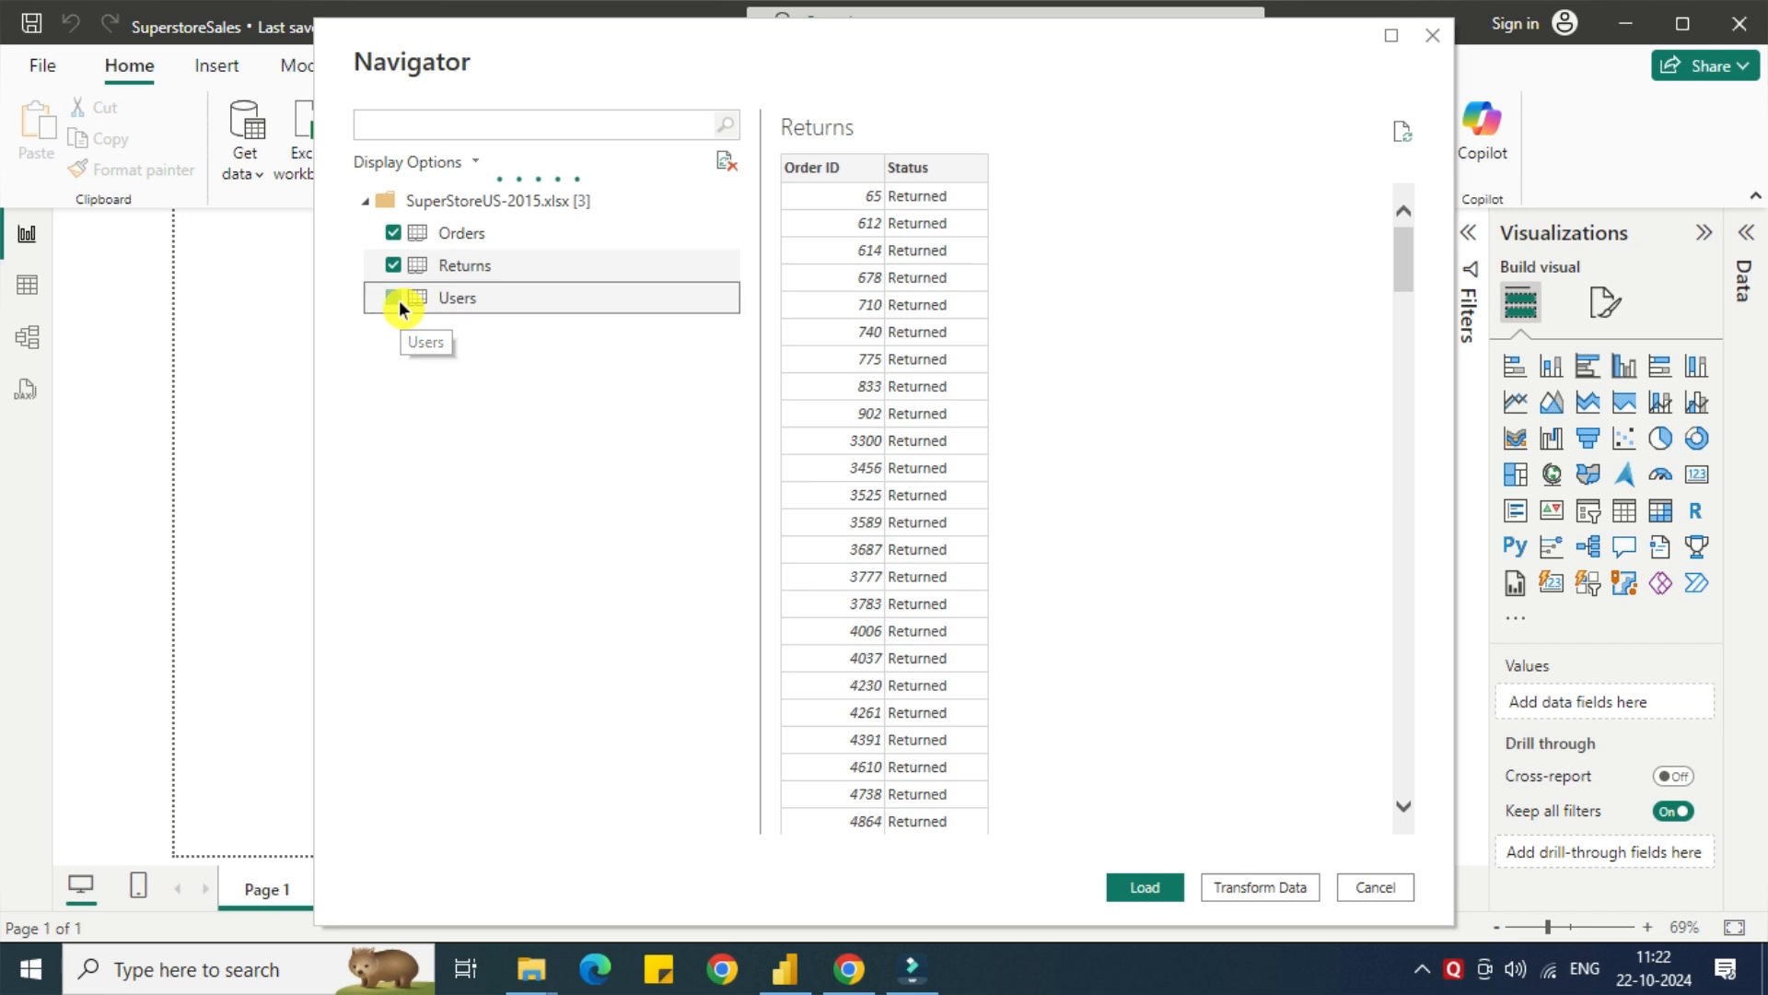
{"action": "left_click", "coordinate": [398, 300]}
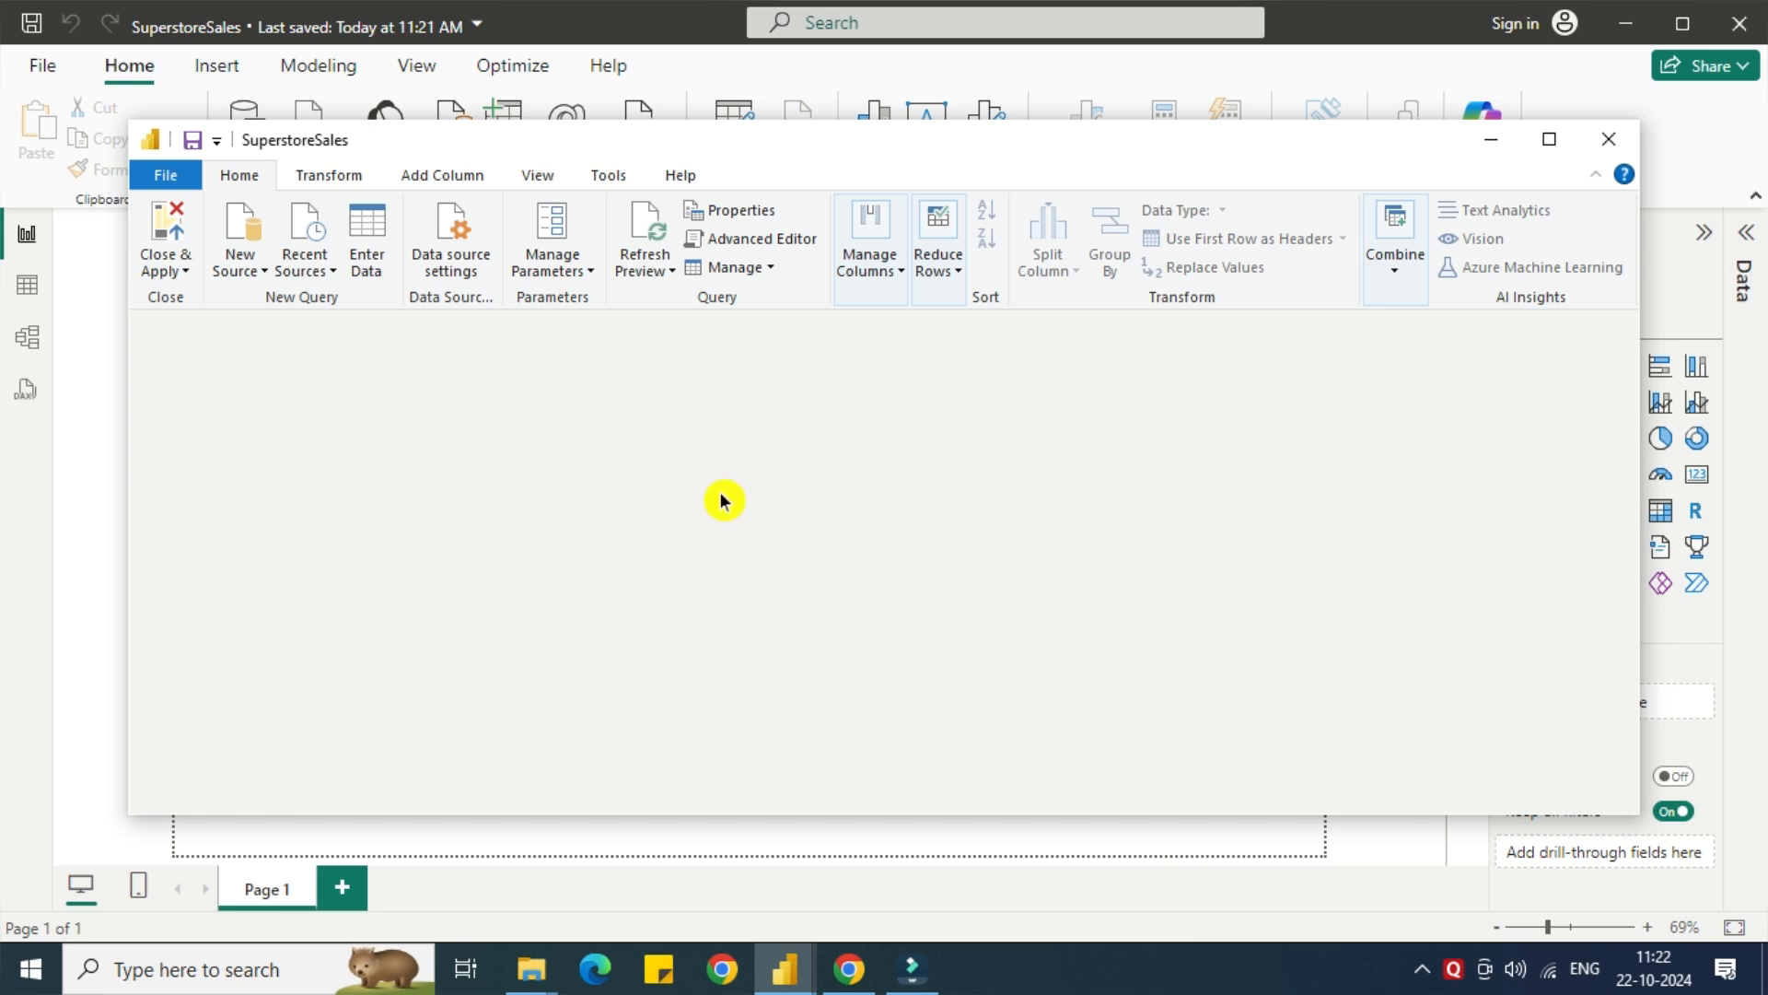
Change the Row ID column of the Orders query to Text, replacing the current type conversion.
{"action": "left_click", "coordinate": [212, 378]}
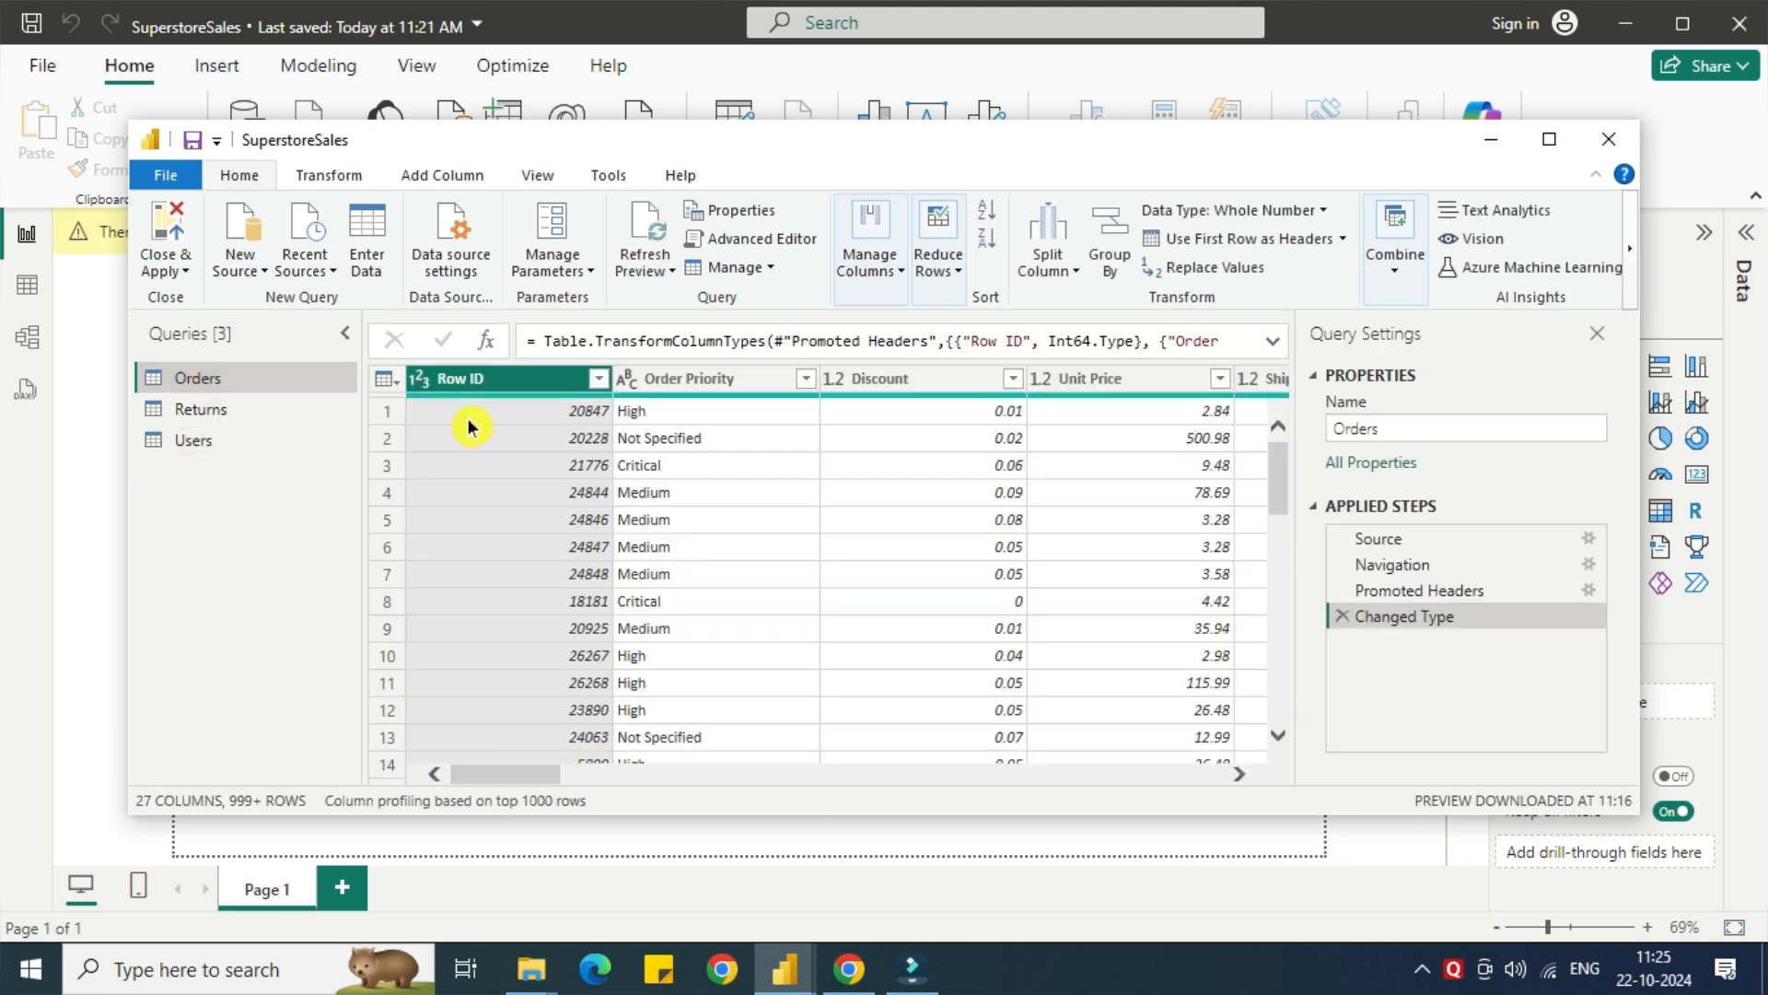
{"action": "right_click", "coordinate": [446, 378]}
{"action": "mouse_move", "coordinate": [716, 550]}
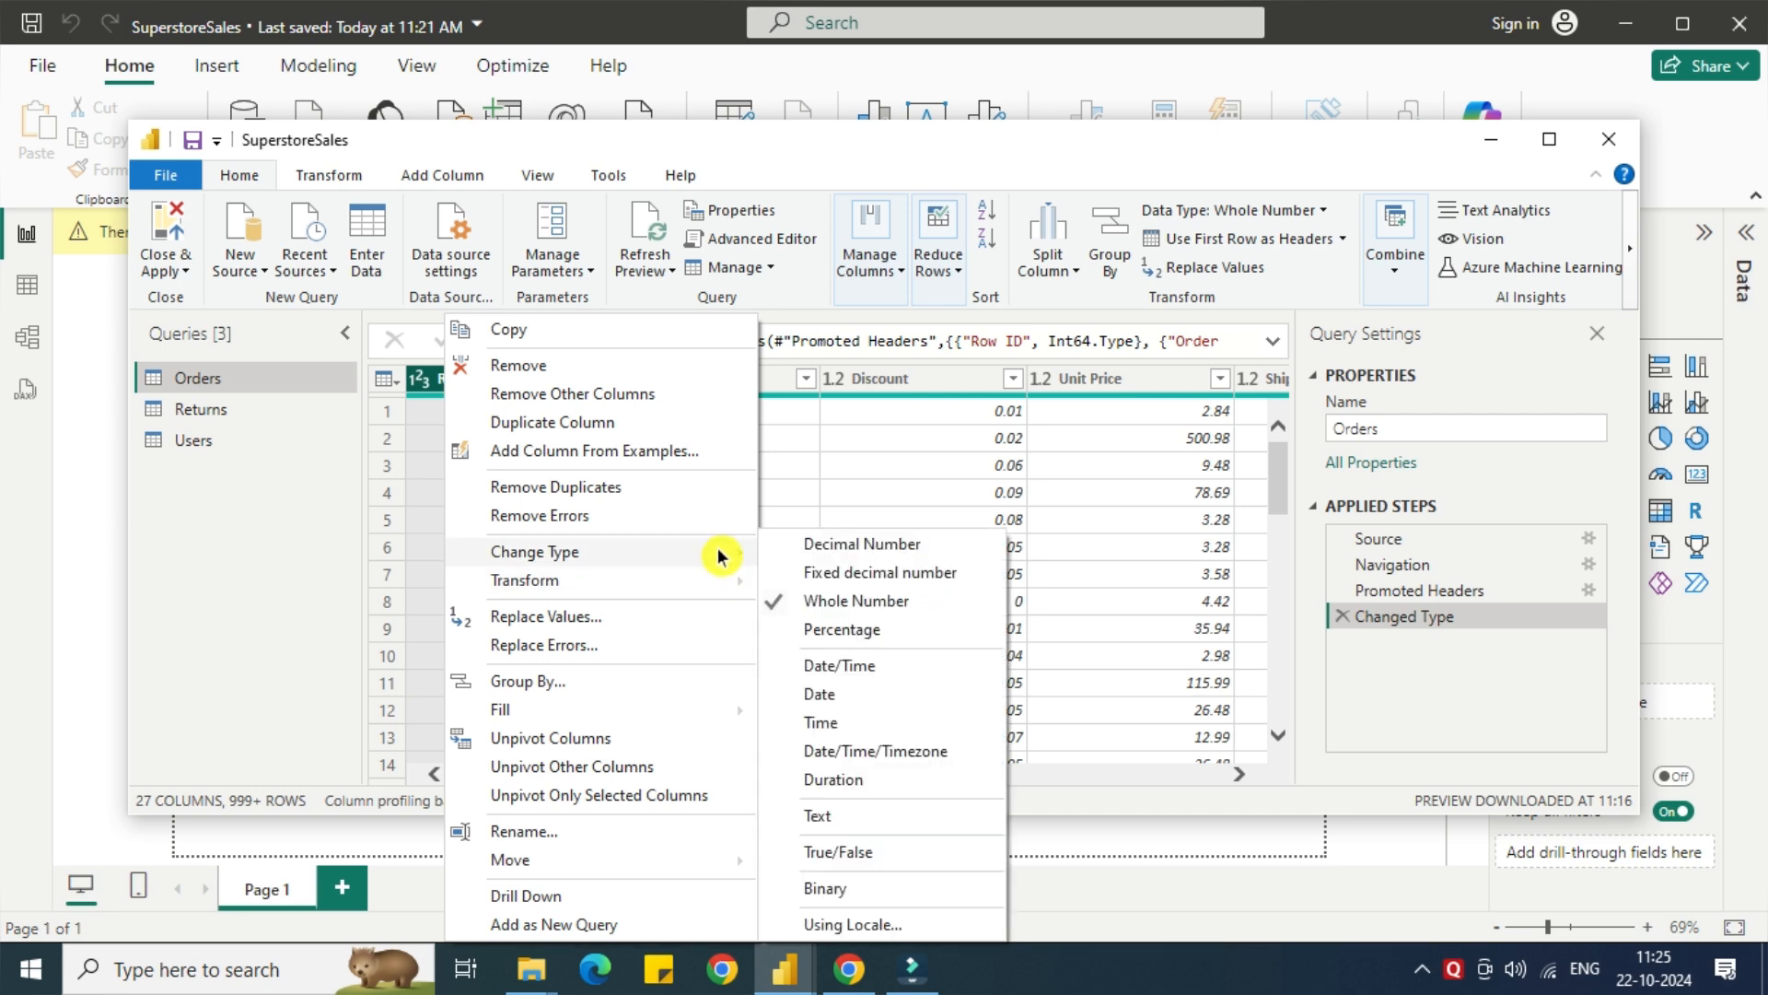
{"action": "left_click", "coordinate": [834, 820]}
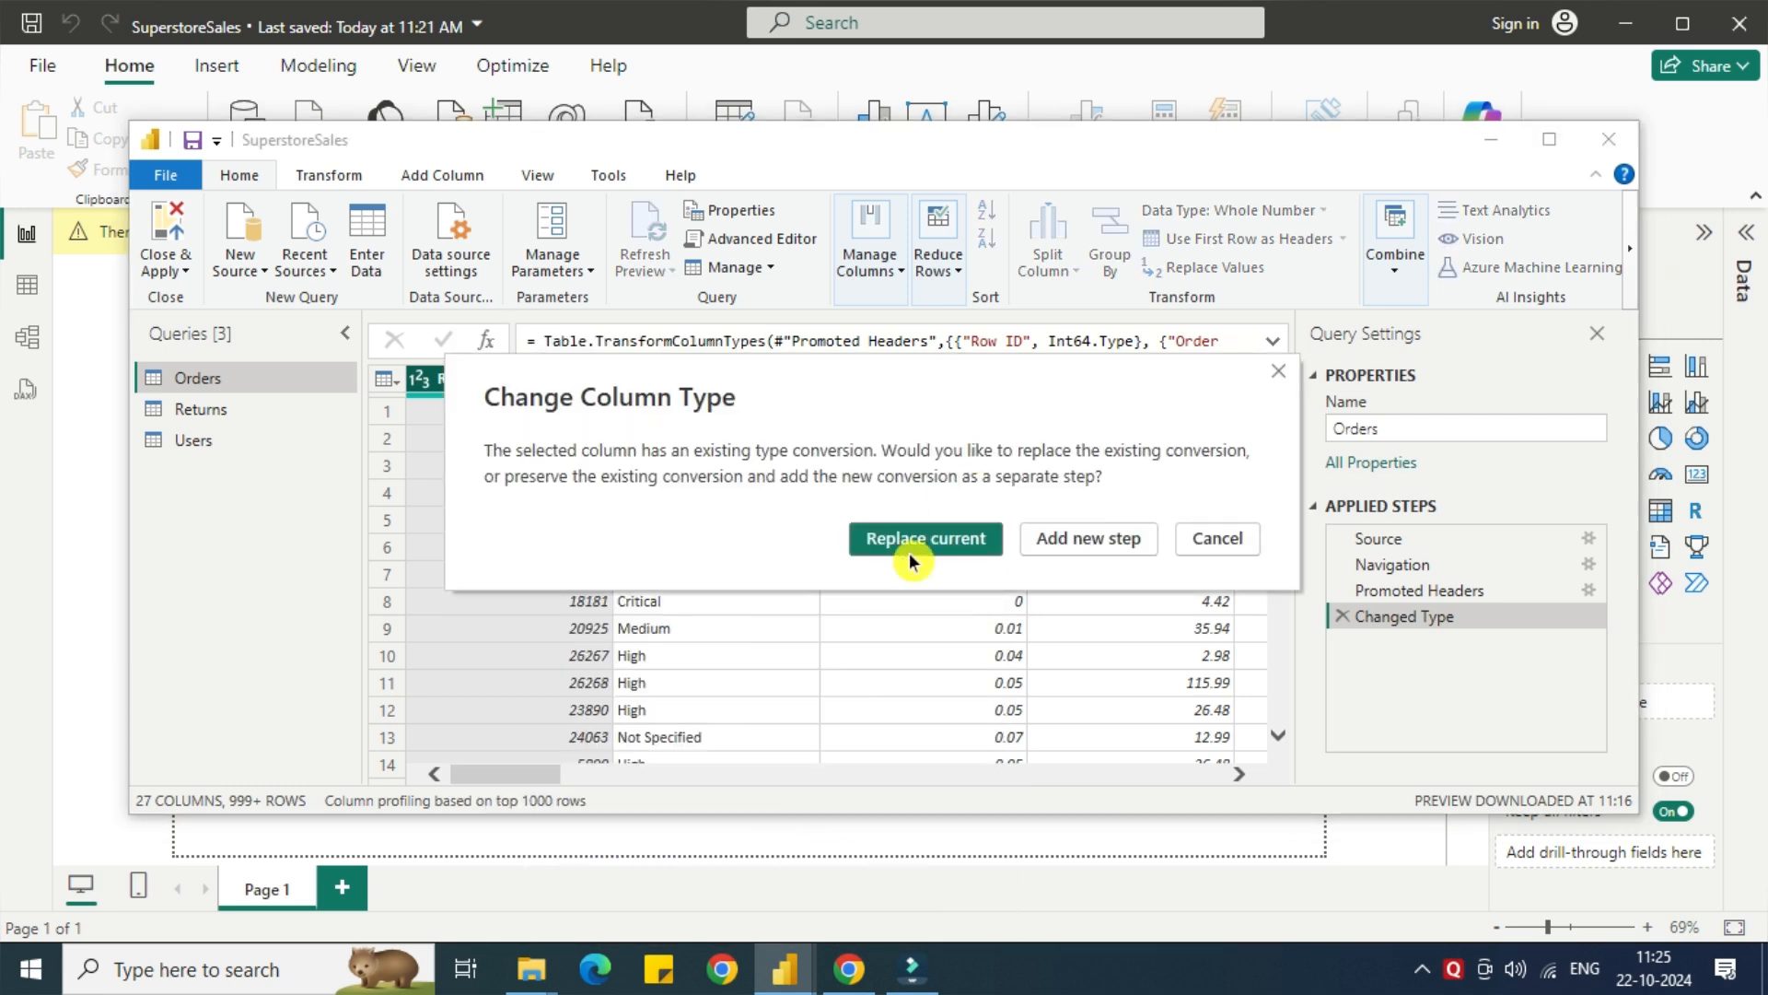
{"action": "left_click", "coordinate": [931, 540]}
Change the Customer ID column of the Orders query to Text, replacing the current type conversion.
{"action": "left_click_drag", "start_coordinate": [529, 781], "coordinate": [650, 794]}
{"action": "left_click", "coordinate": [682, 383]}
{"action": "right_click", "coordinate": [681, 383]}
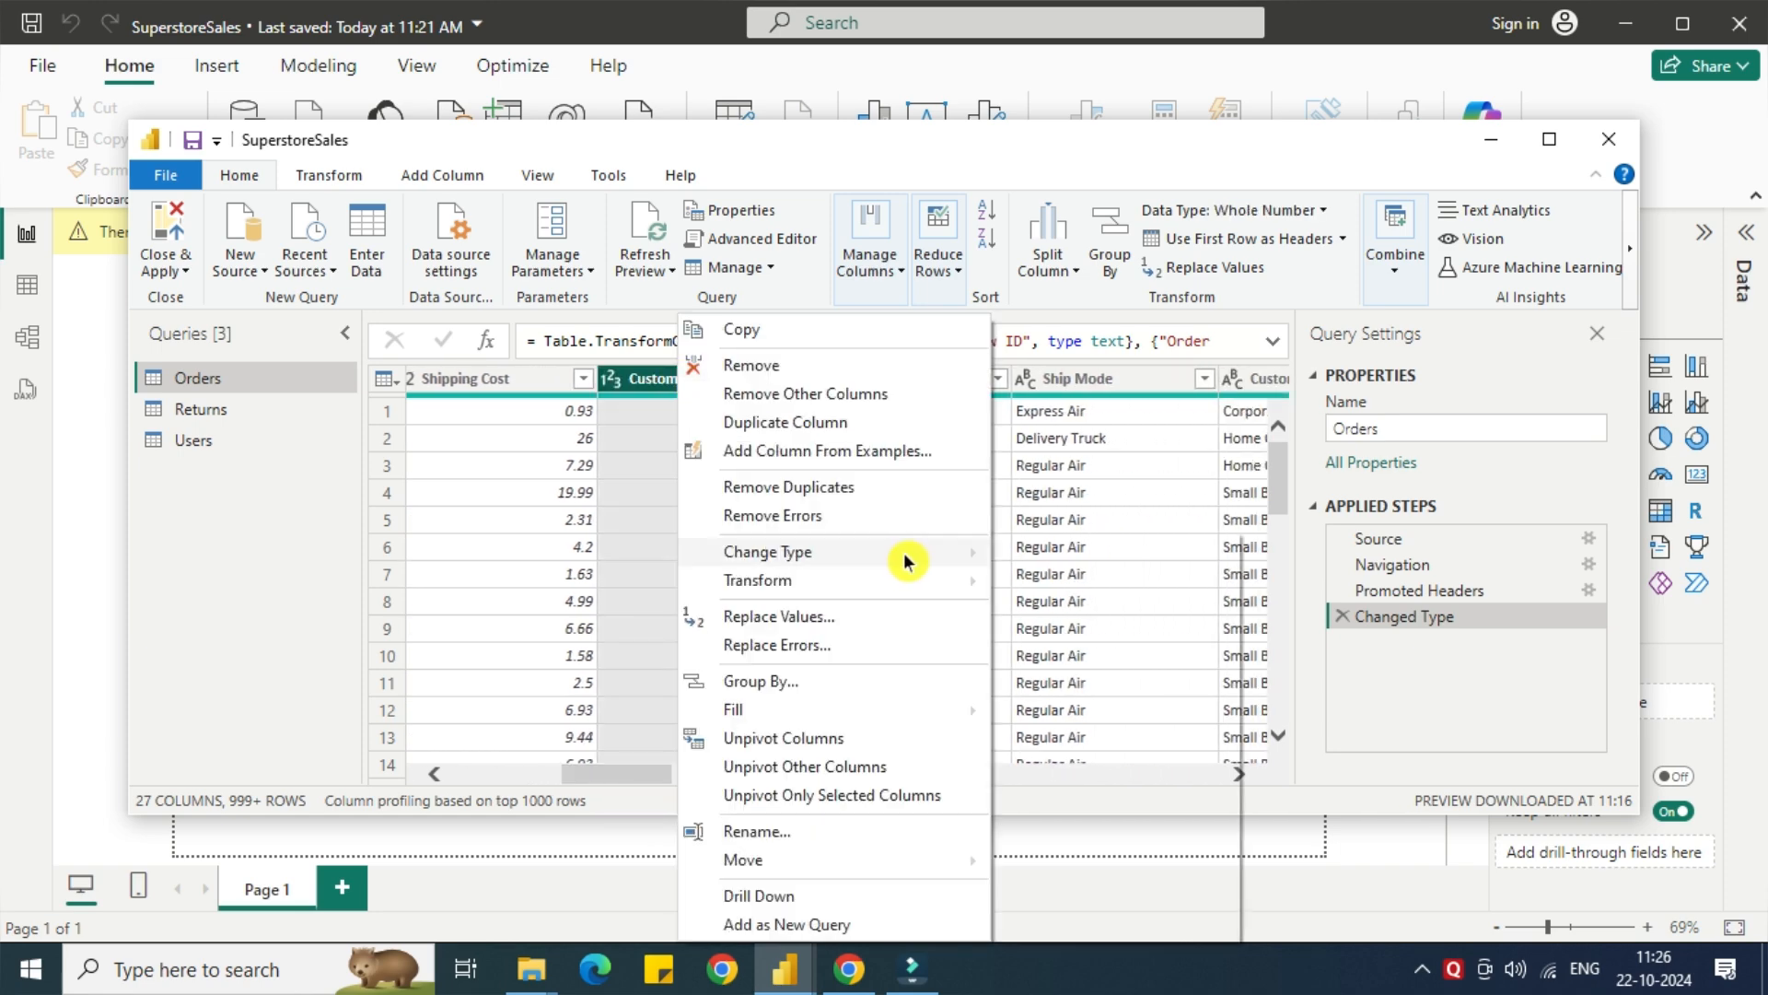
{"action": "mouse_move", "coordinate": [899, 553]}
{"action": "left_click", "coordinate": [1048, 814]}
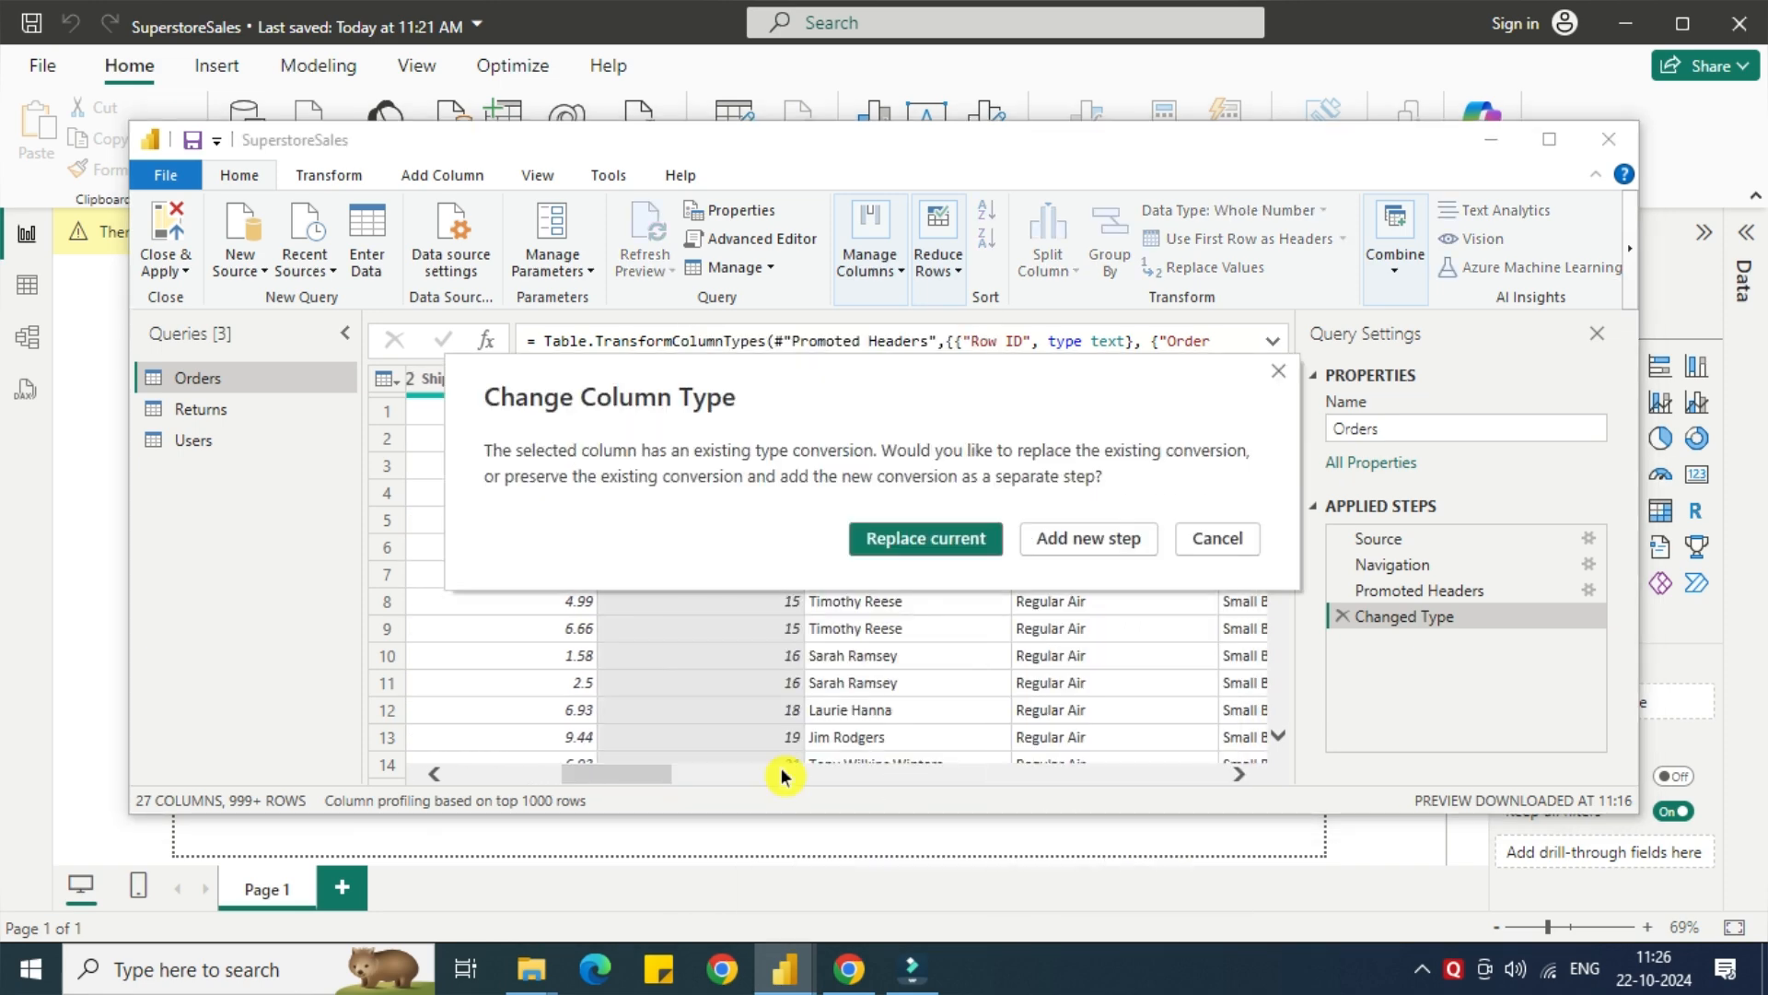
{"action": "left_click", "coordinate": [920, 544]}
Change the Postal Code column of the Orders query to Text, replacing the current conversion, and check the remaining columns.
{"action": "left_click_drag", "start_coordinate": [645, 785], "coordinate": [1003, 778]}
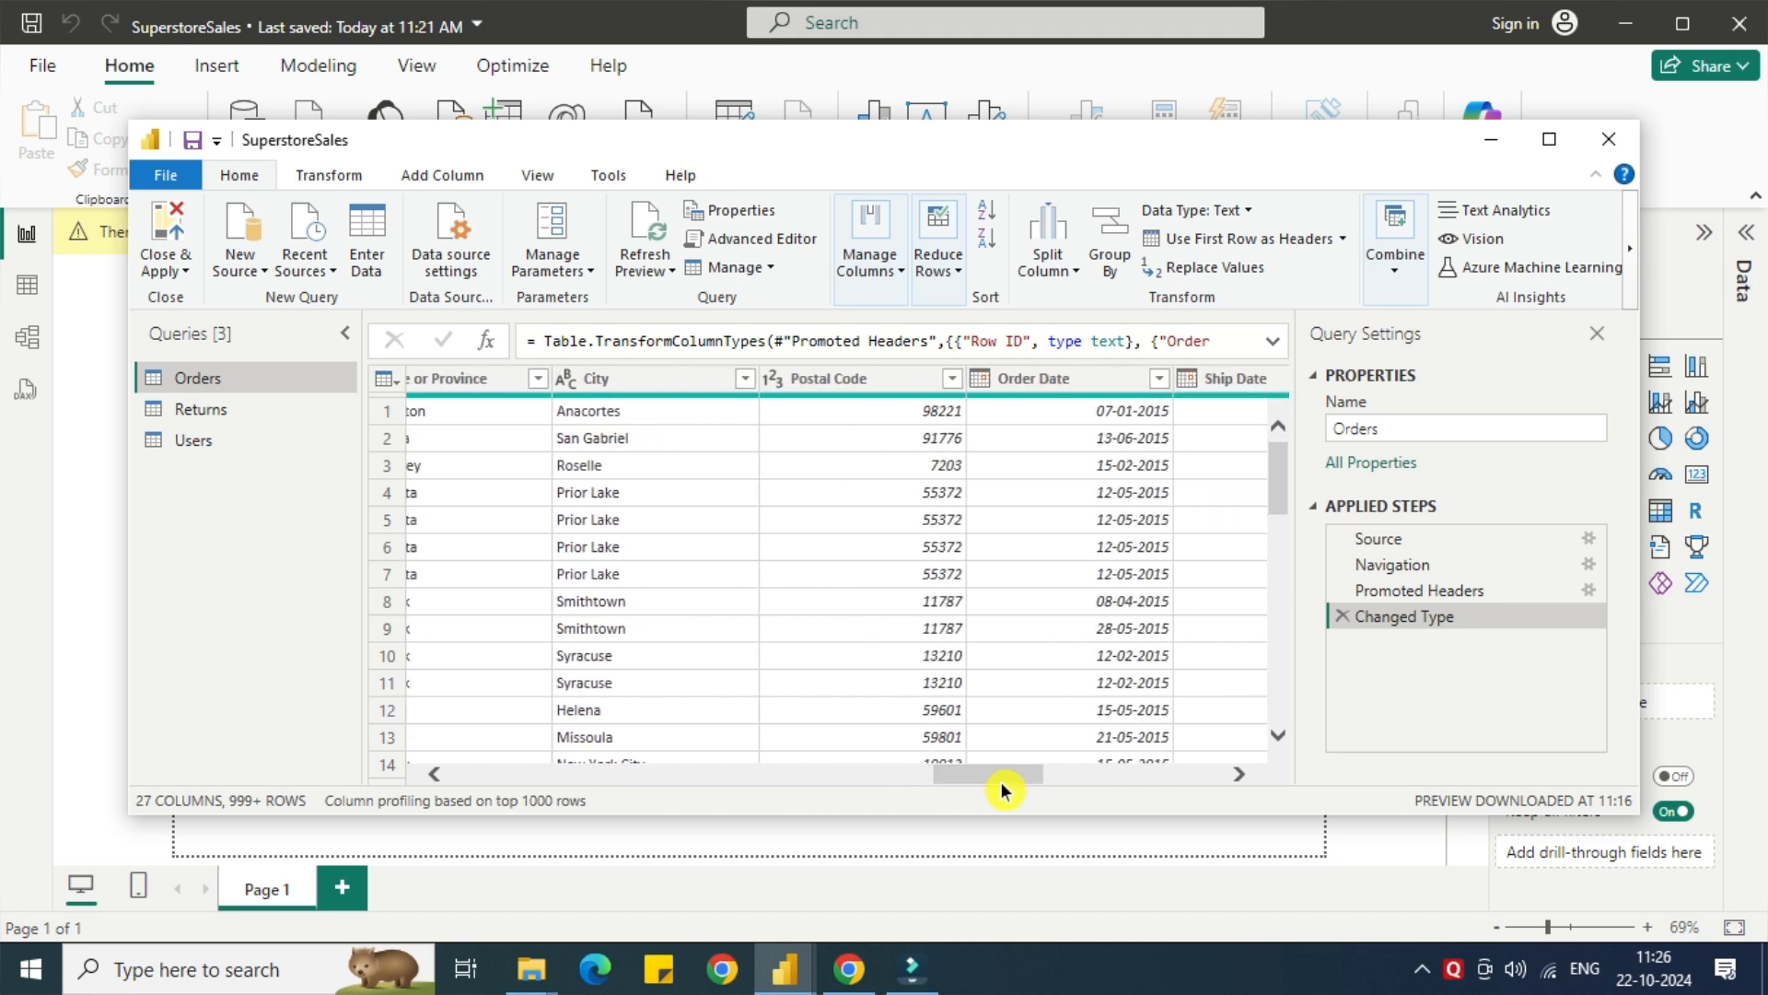
{"action": "left_click", "coordinate": [877, 386]}
{"action": "right_click", "coordinate": [877, 386]}
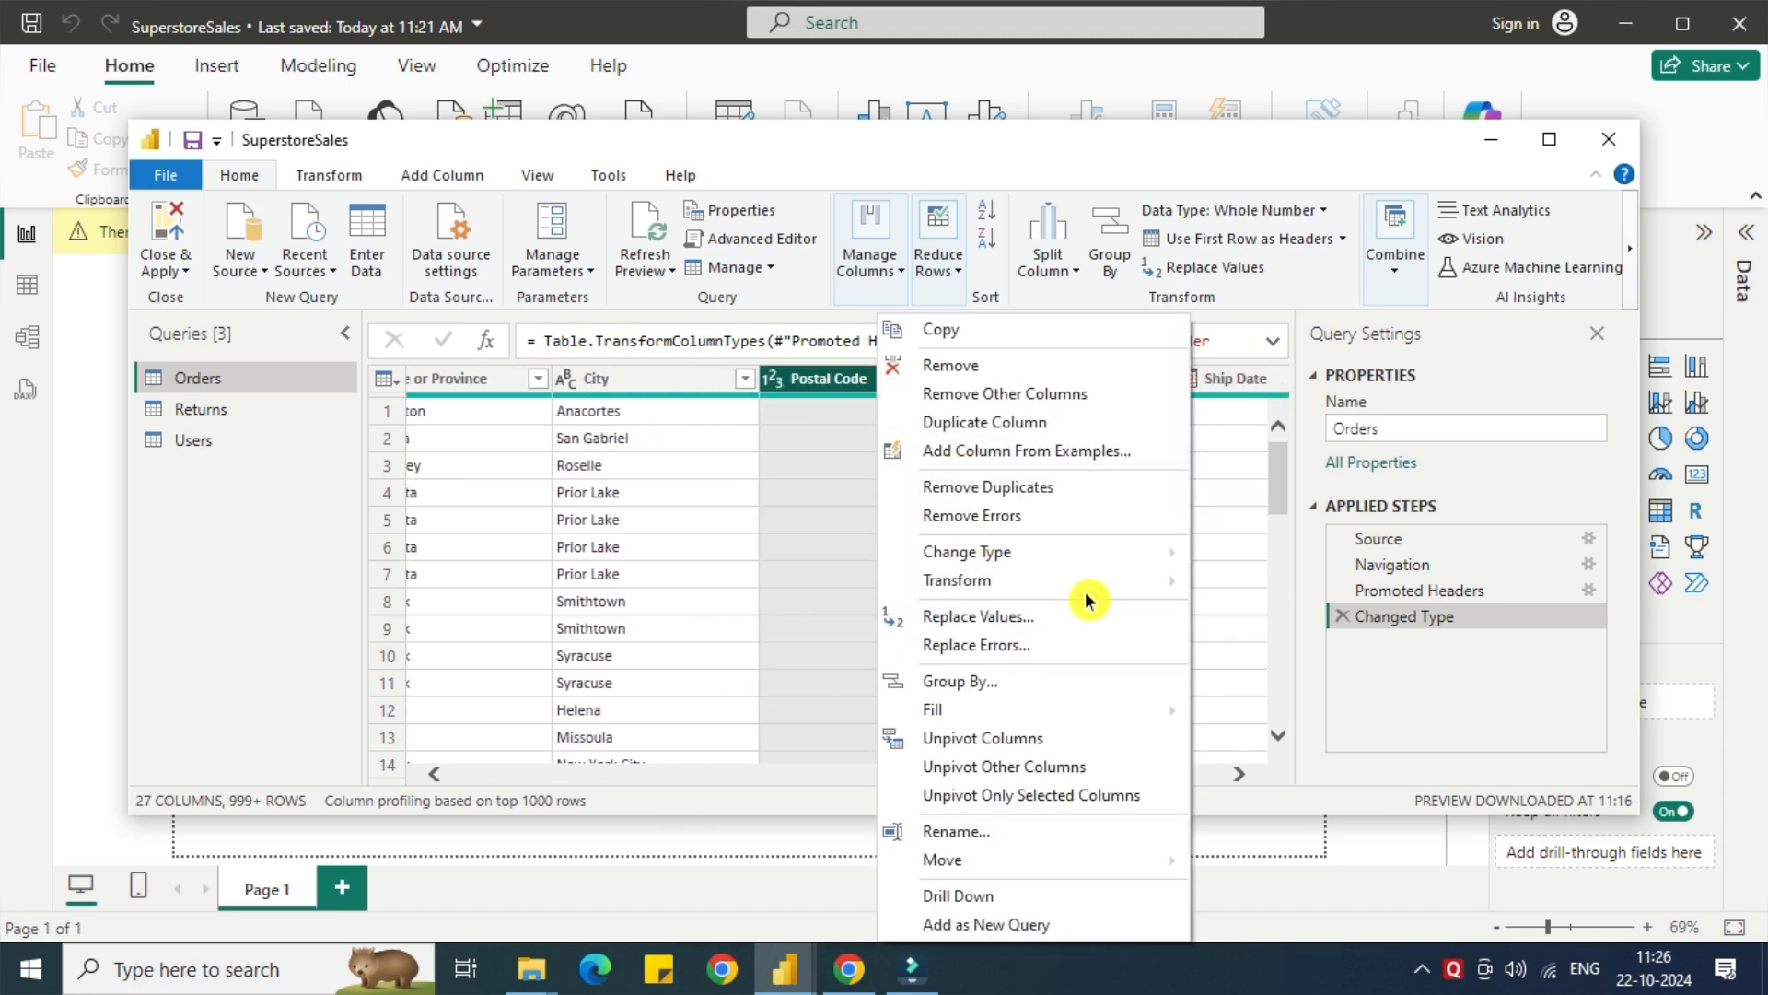
{"action": "mouse_move", "coordinate": [1035, 550]}
{"action": "left_click", "coordinate": [1249, 815]}
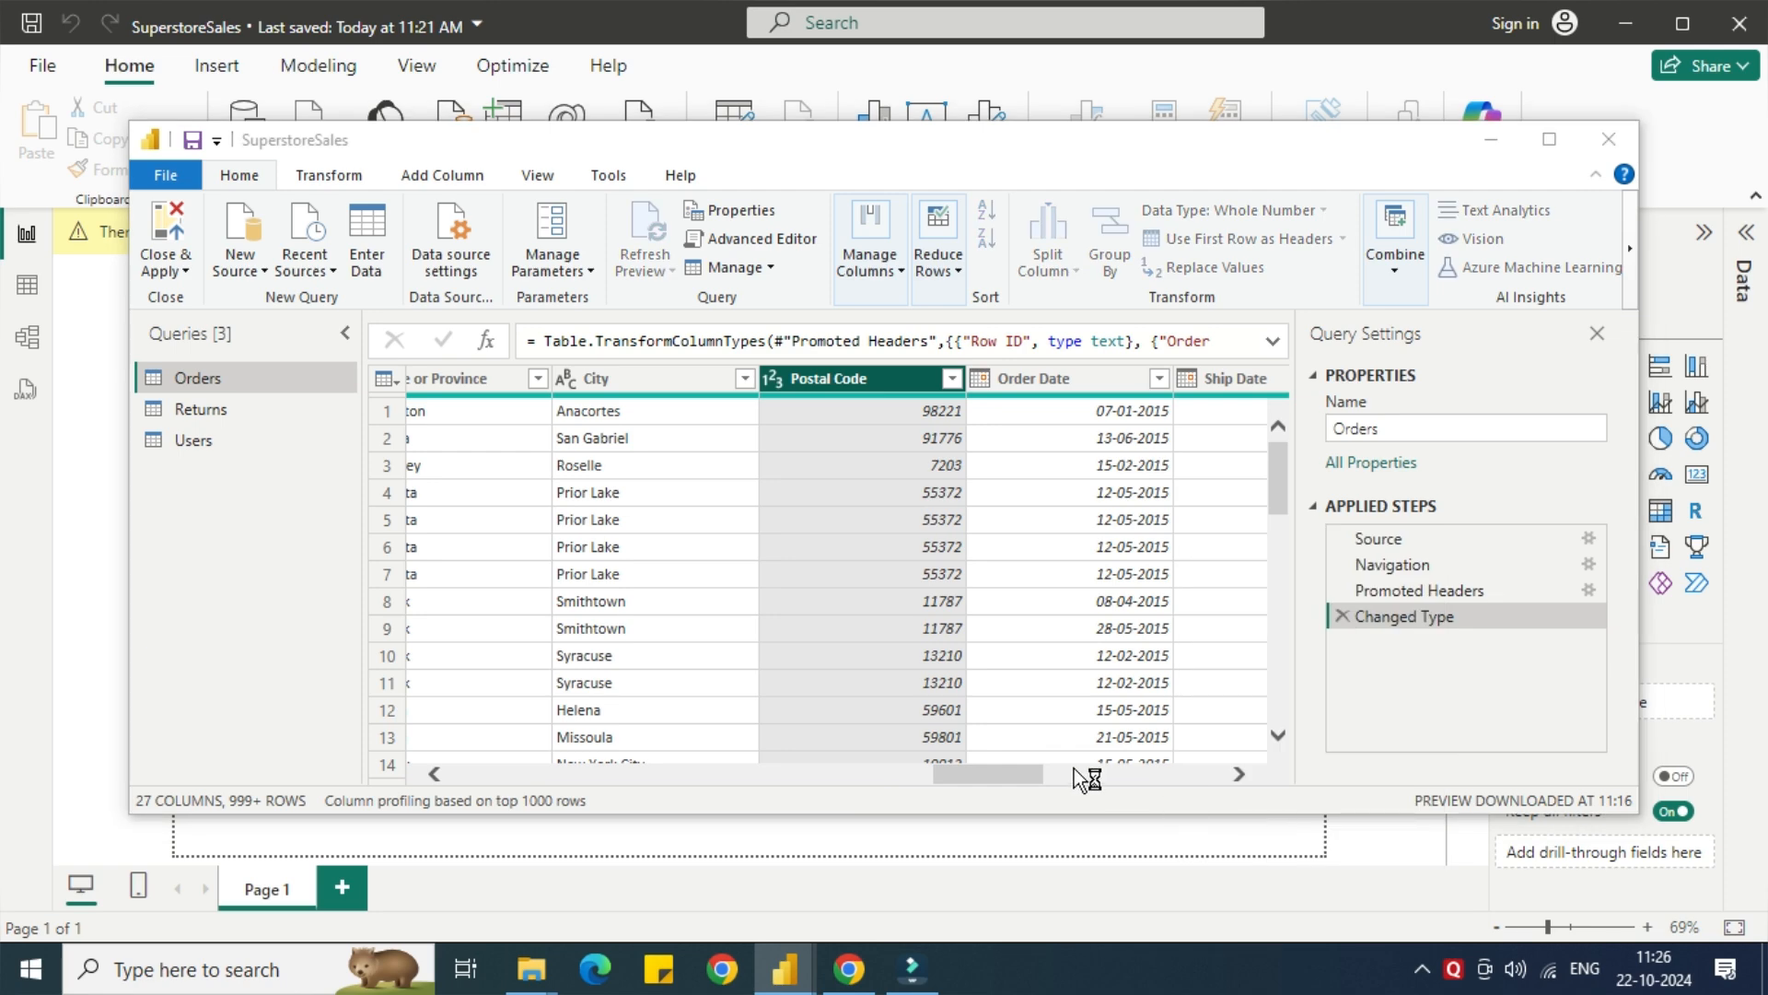
{"action": "left_click", "coordinate": [907, 543]}
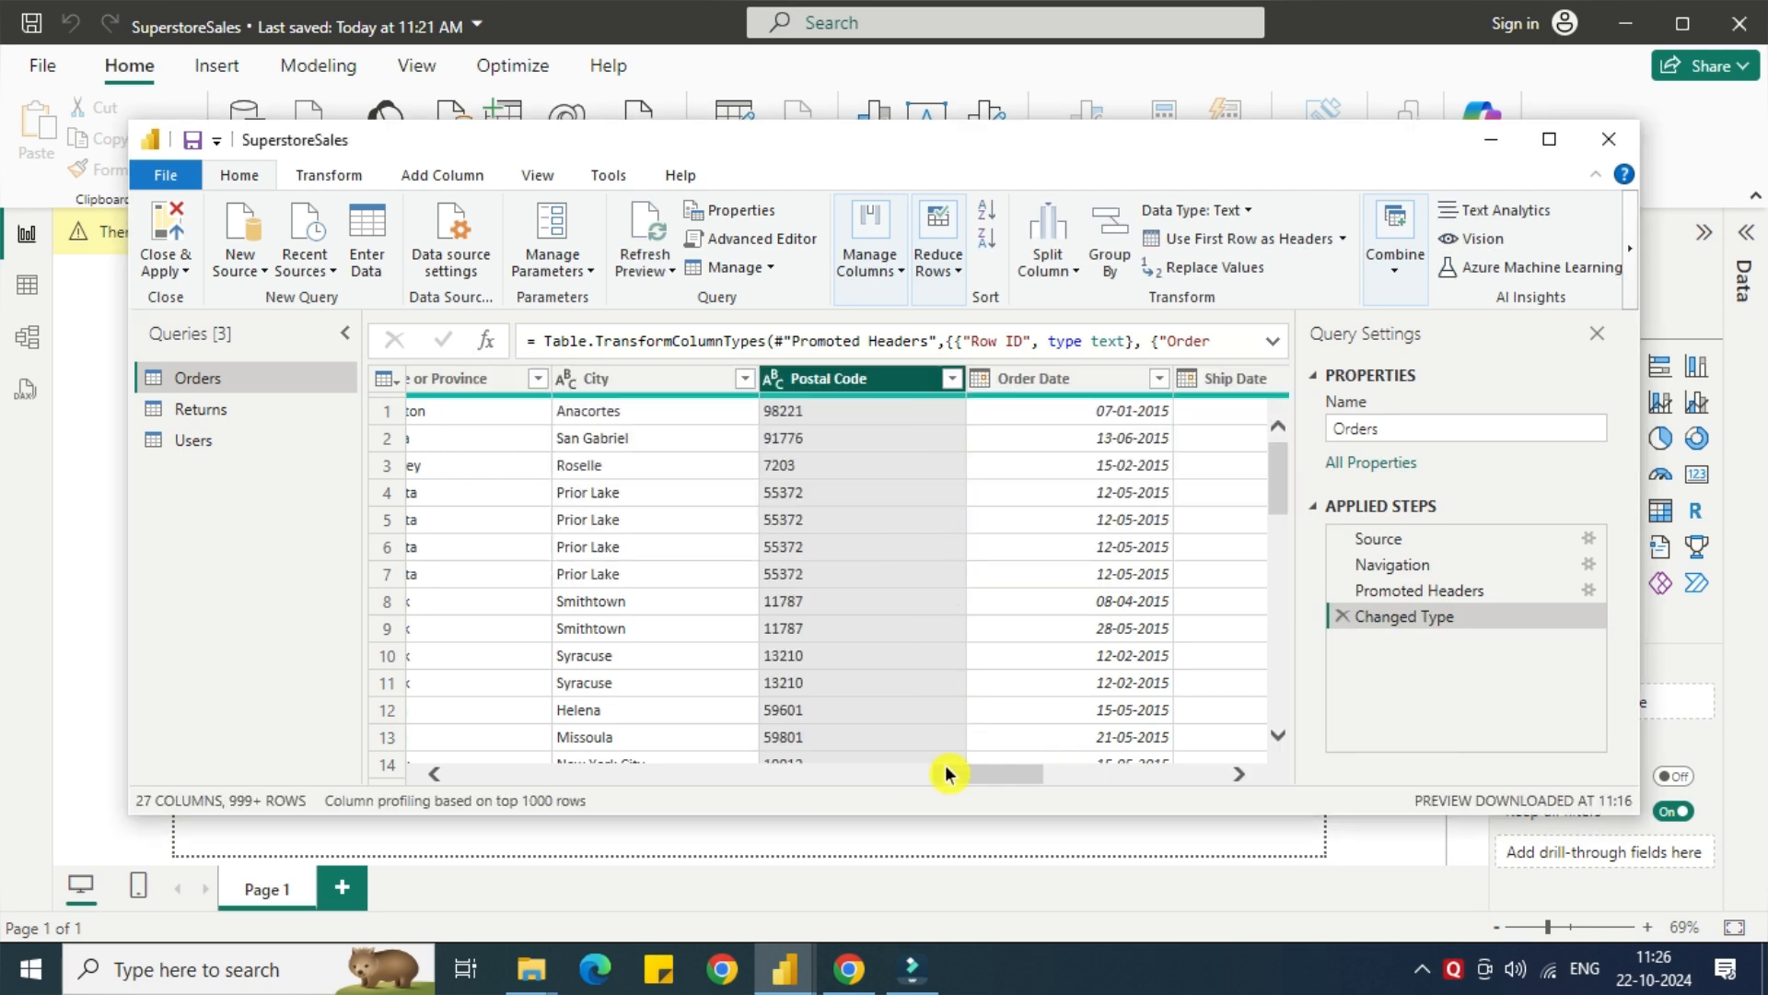
{"action": "left_click_drag", "start_coordinate": [967, 788], "coordinate": [1064, 774]}
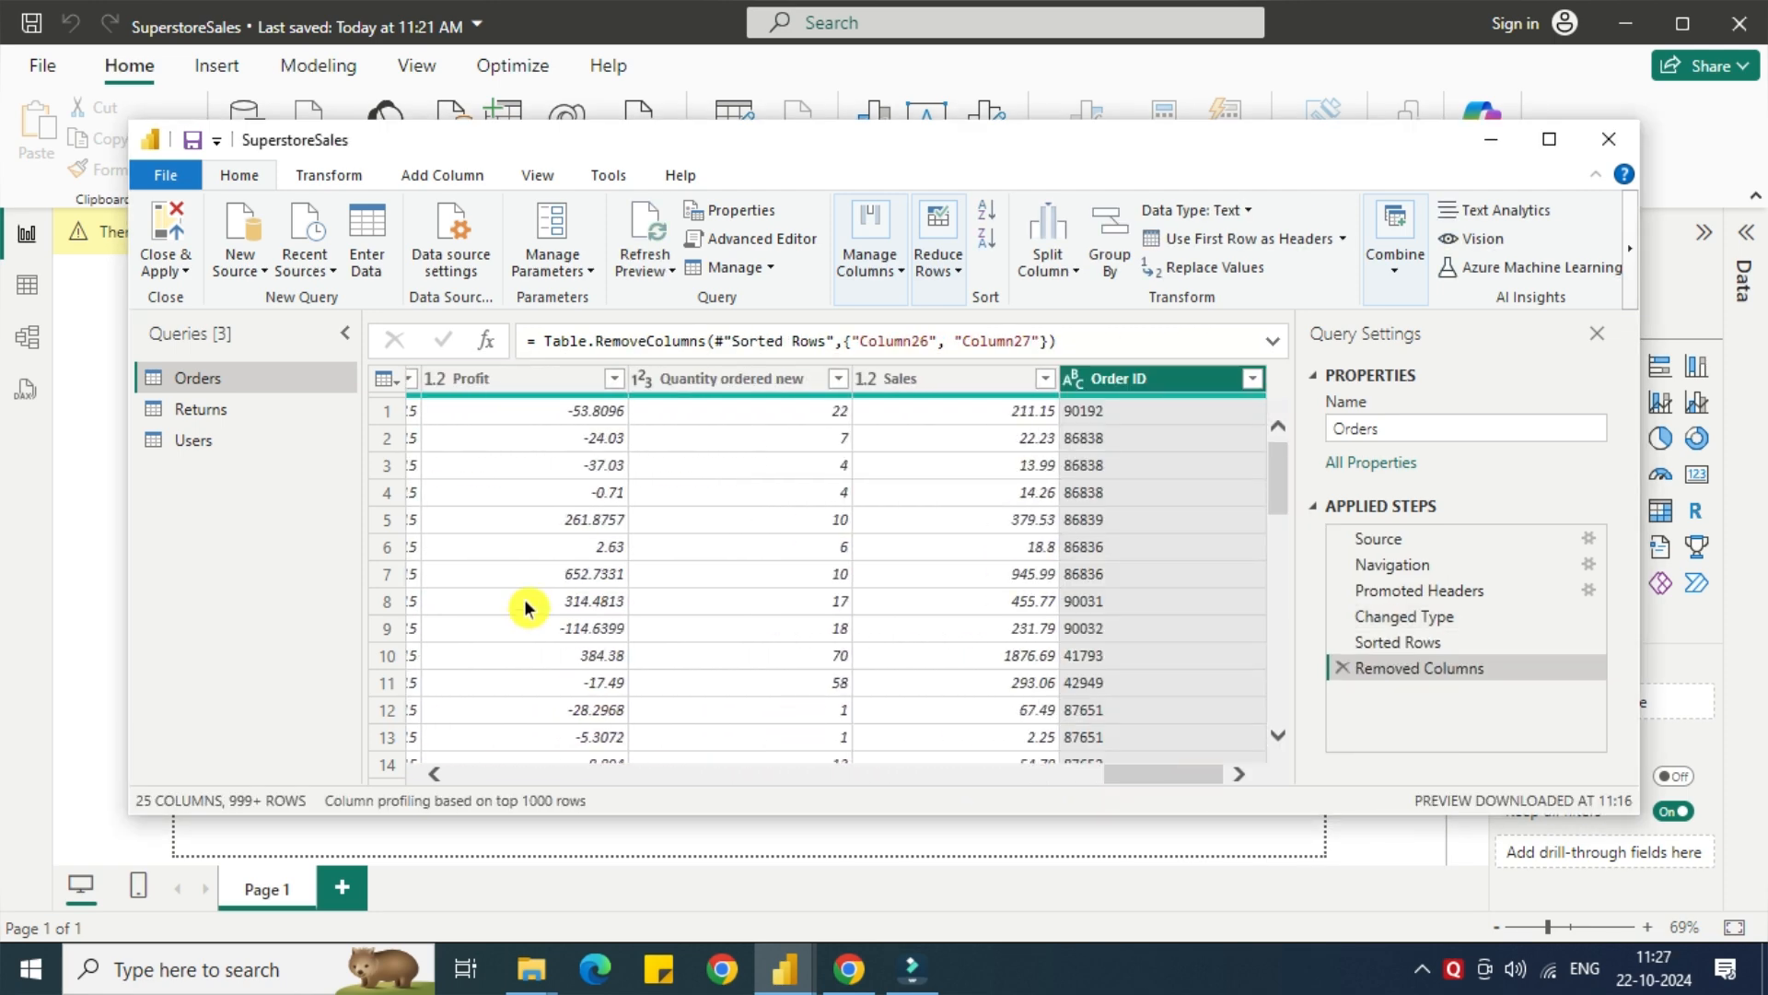
Change the data type of both the Order ID and Status columns in the Returns query to Text.
{"action": "left_click", "coordinate": [201, 409]}
{"action": "left_click", "coordinate": [466, 387]}
{"action": "right_click", "coordinate": [465, 386]}
{"action": "mouse_move", "coordinate": [679, 558]}
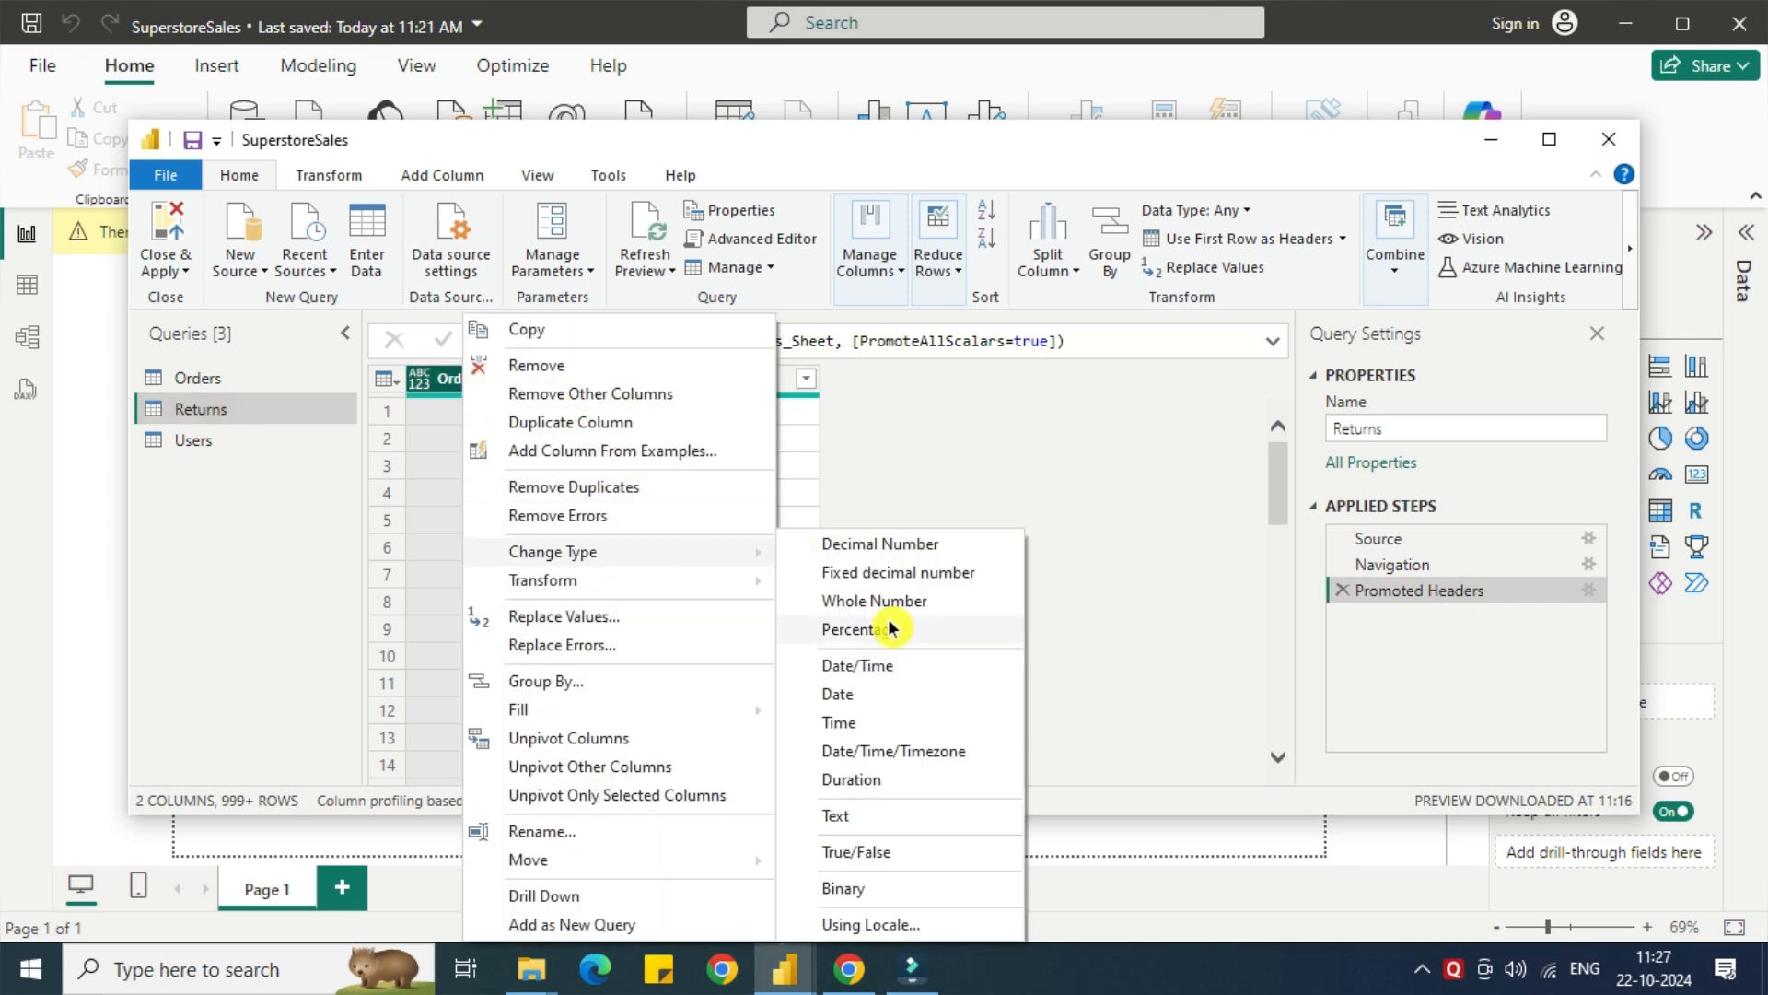
{"action": "left_click", "coordinate": [849, 817]}
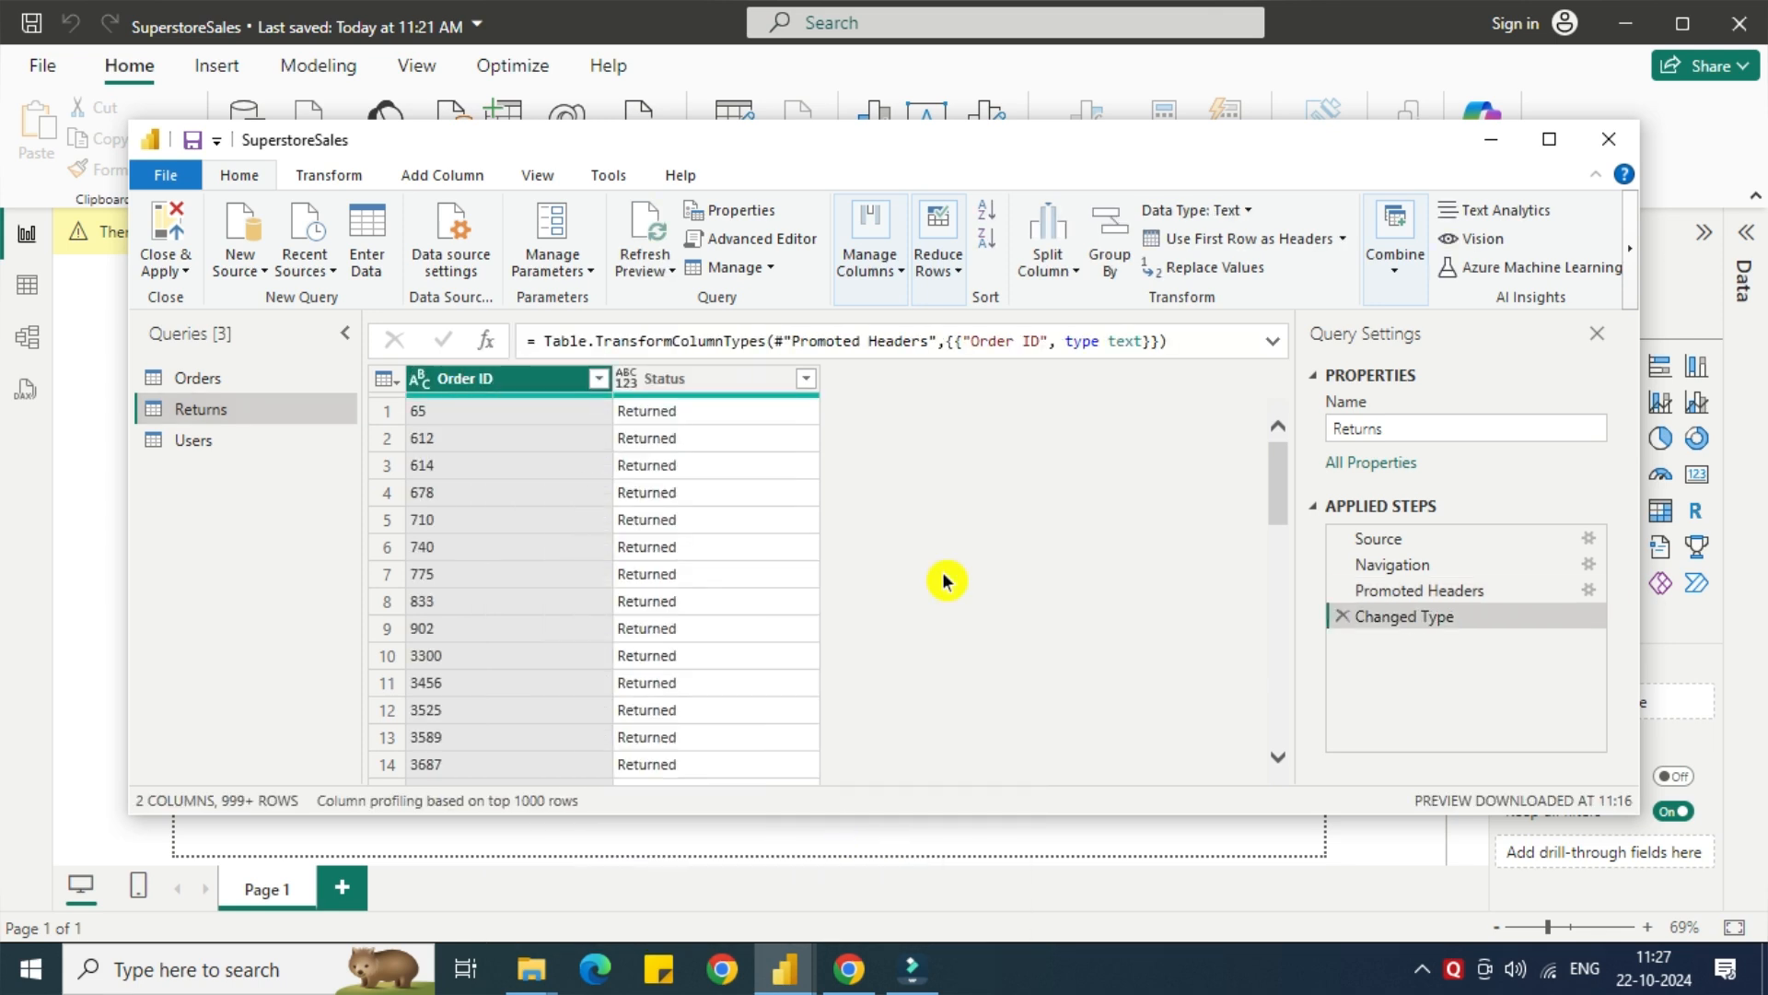
{"action": "right_click", "coordinate": [673, 387]}
{"action": "mouse_move", "coordinate": [908, 531]}
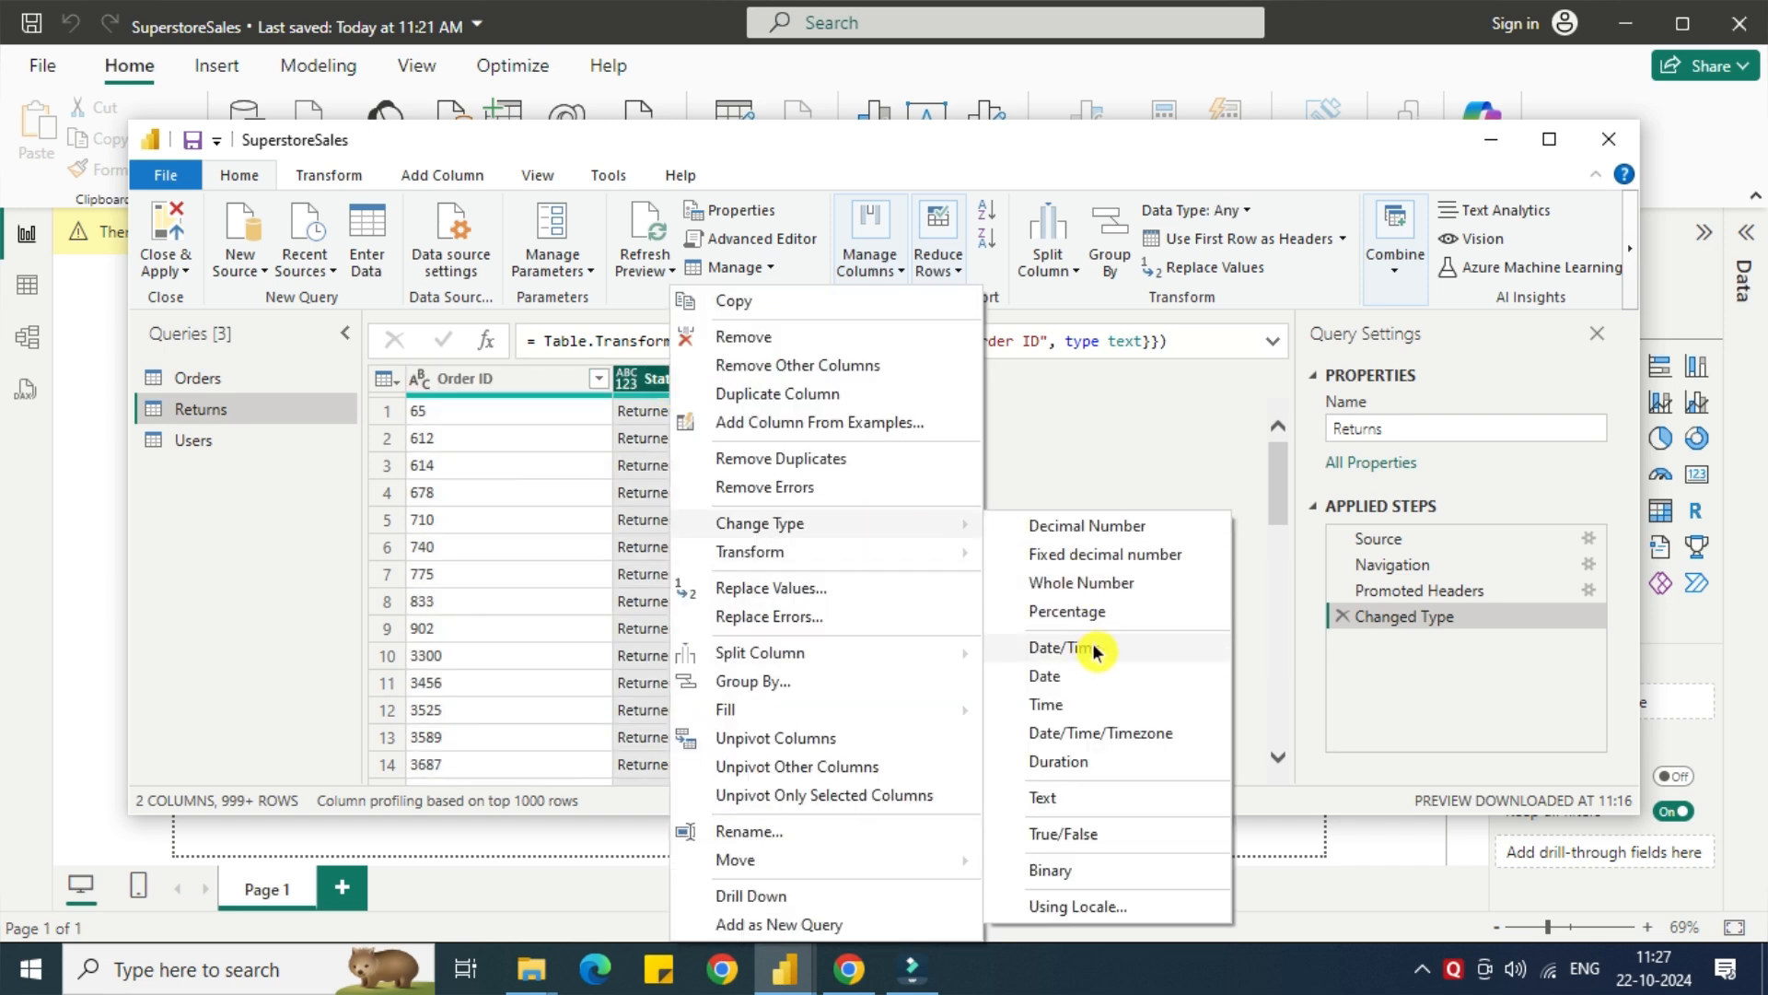
{"action": "left_click", "coordinate": [1048, 799]}
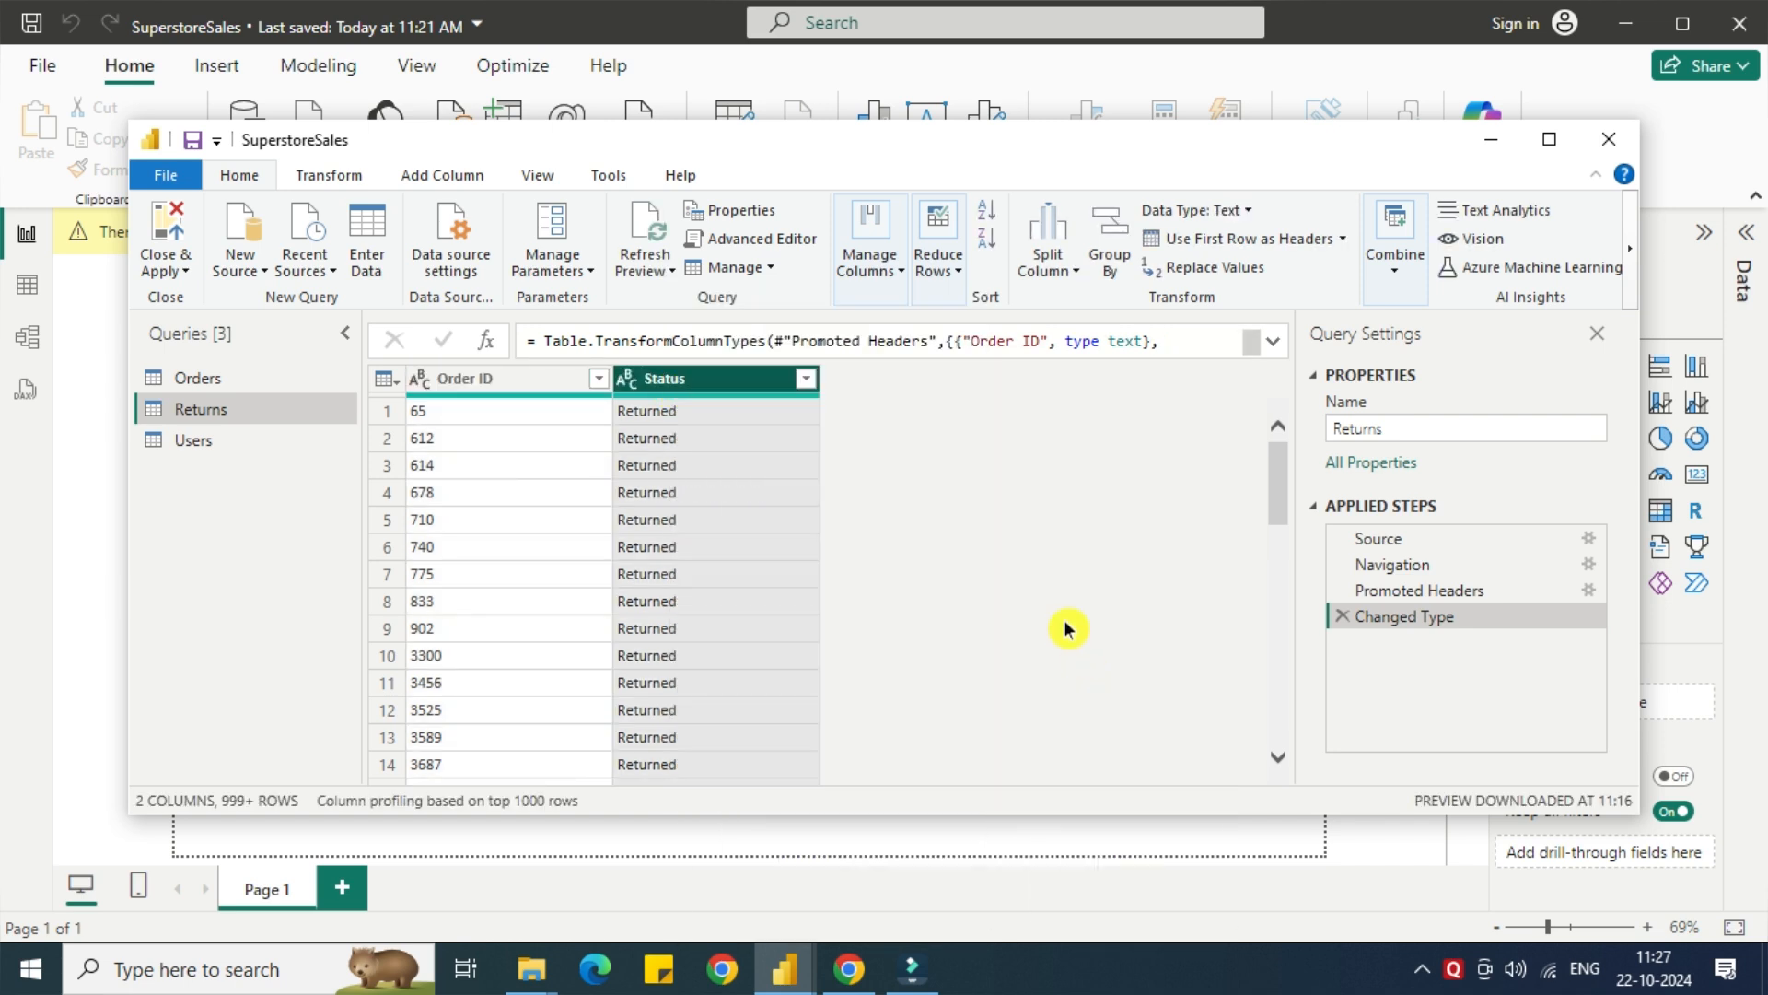
In the Users query, insert a step after Navigation that uses the first row as headers.
{"action": "left_click", "coordinate": [203, 440]}
{"action": "left_click", "coordinate": [544, 377]}
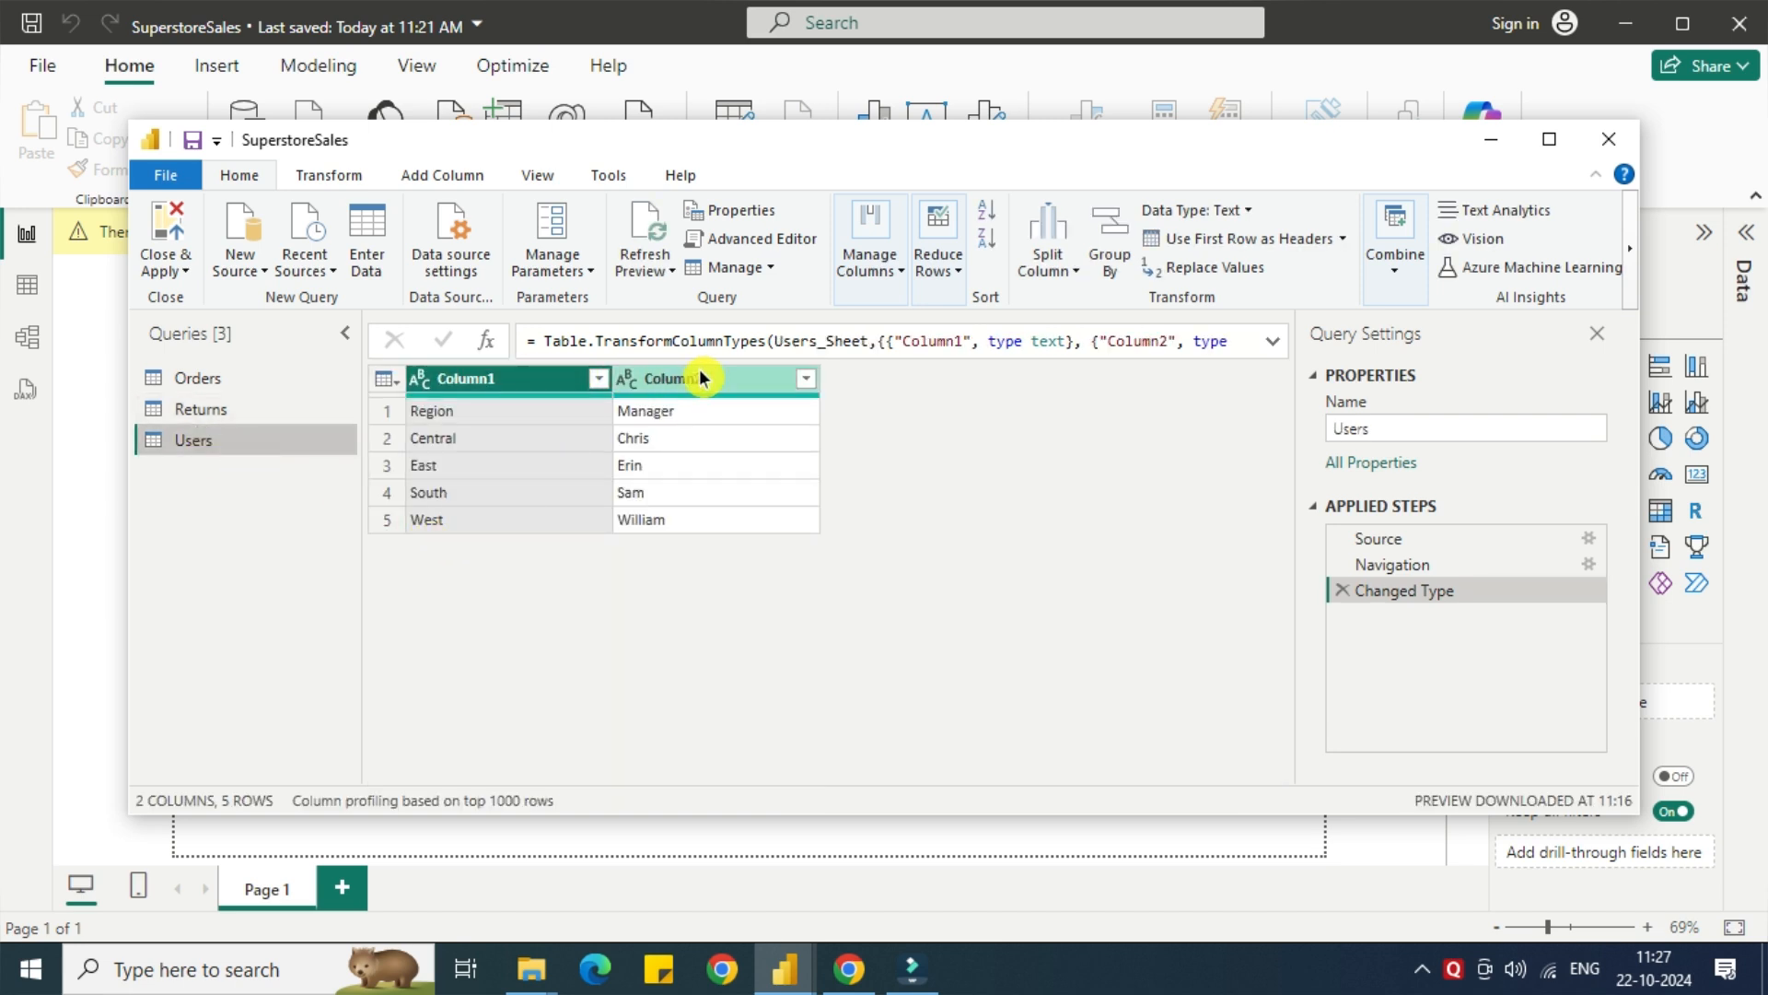
{"action": "left_click", "coordinate": [1392, 565]}
{"action": "left_click", "coordinate": [1233, 238]}
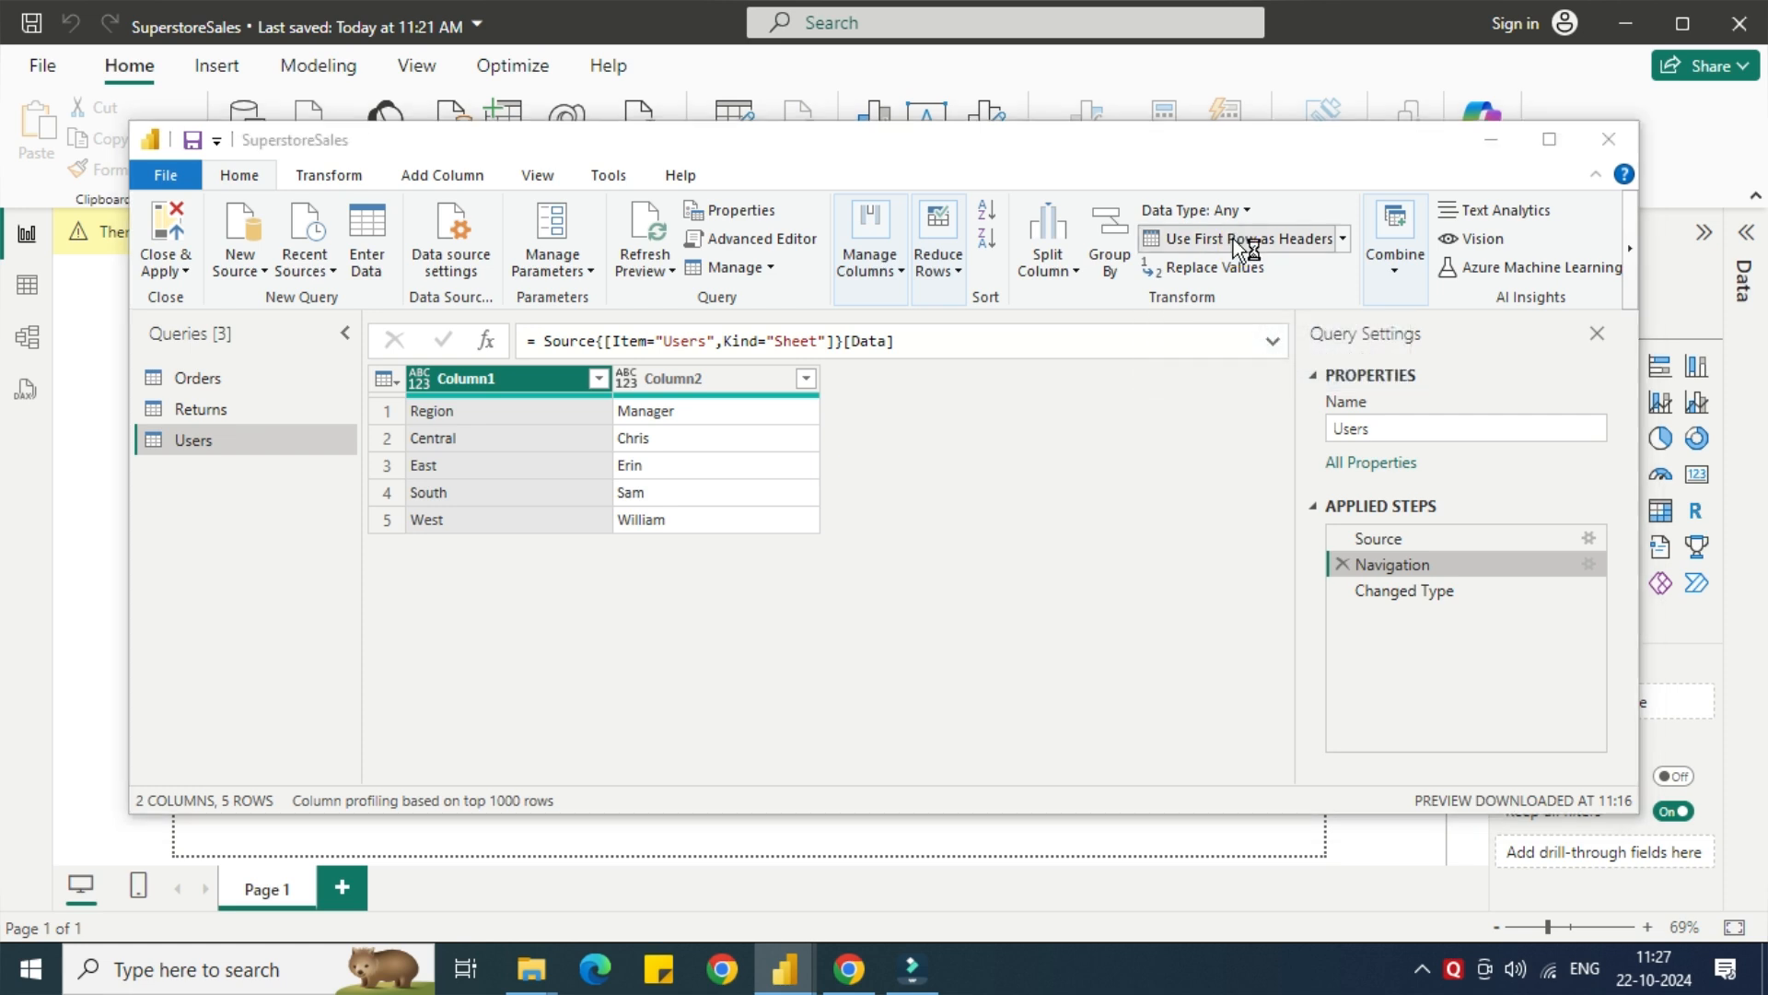
{"action": "left_click", "coordinate": [1113, 540]}
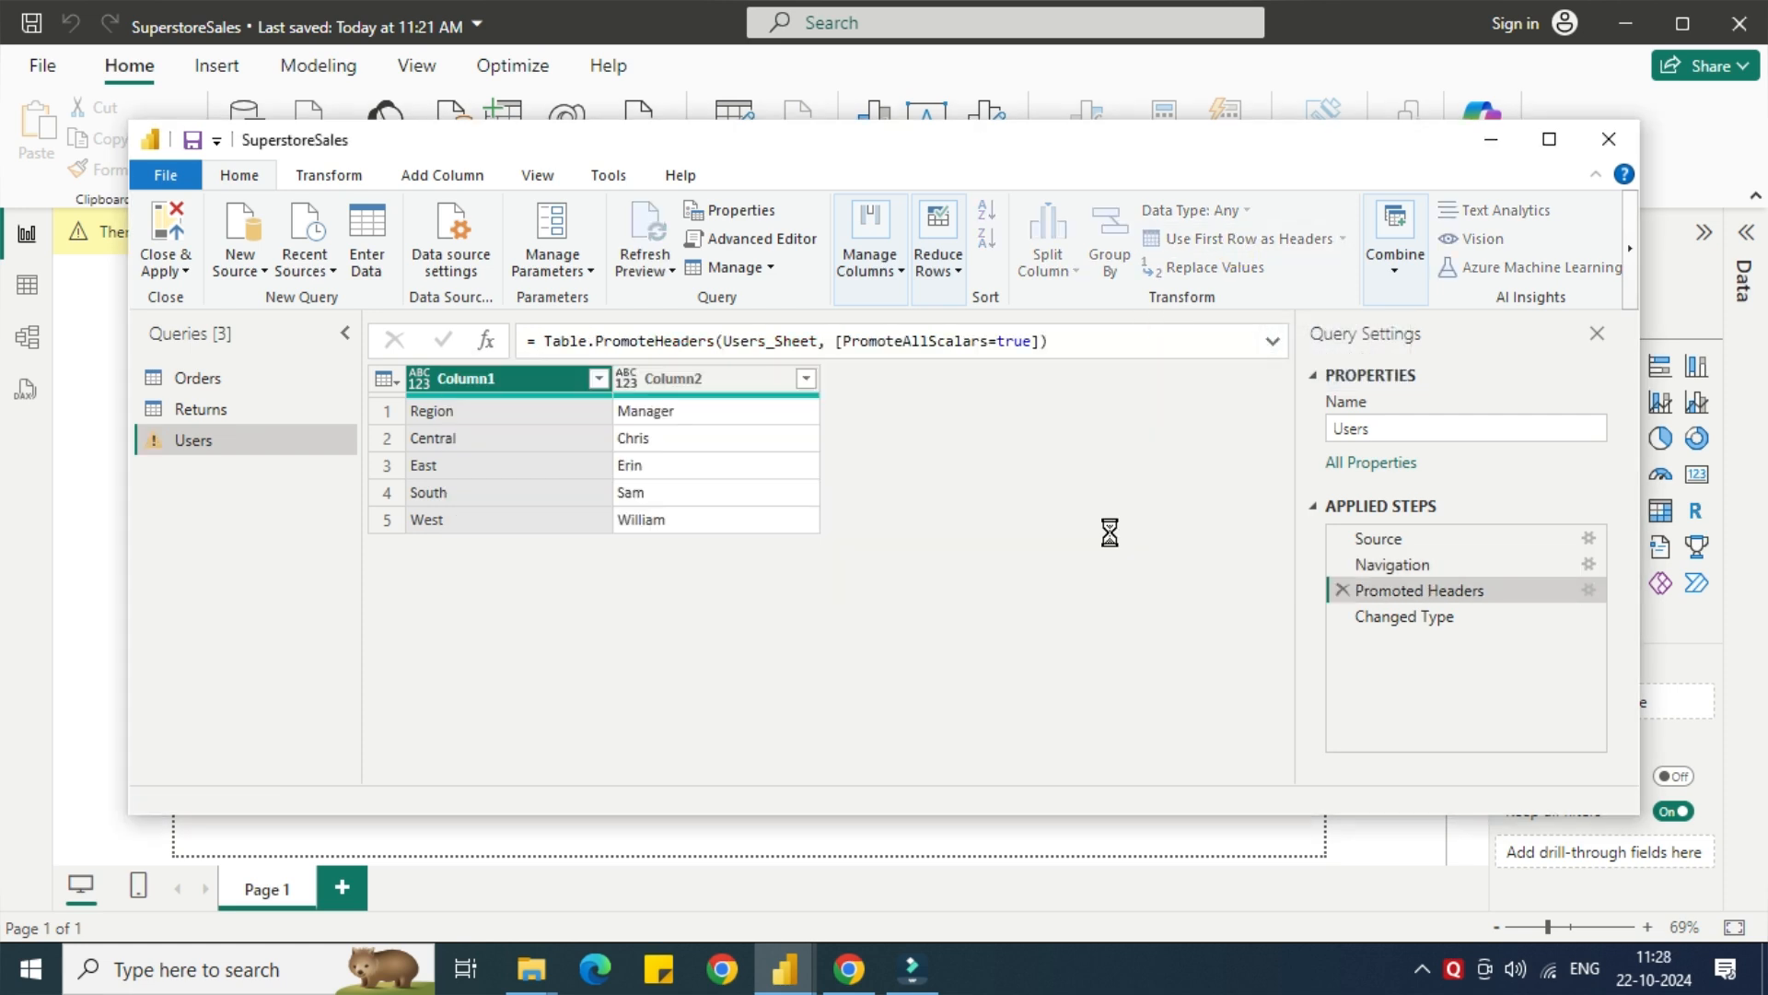
Inspect the Changed Type step of the Users query and delete it, keeping Promoted Headers.
{"action": "left_click", "coordinate": [1411, 620]}
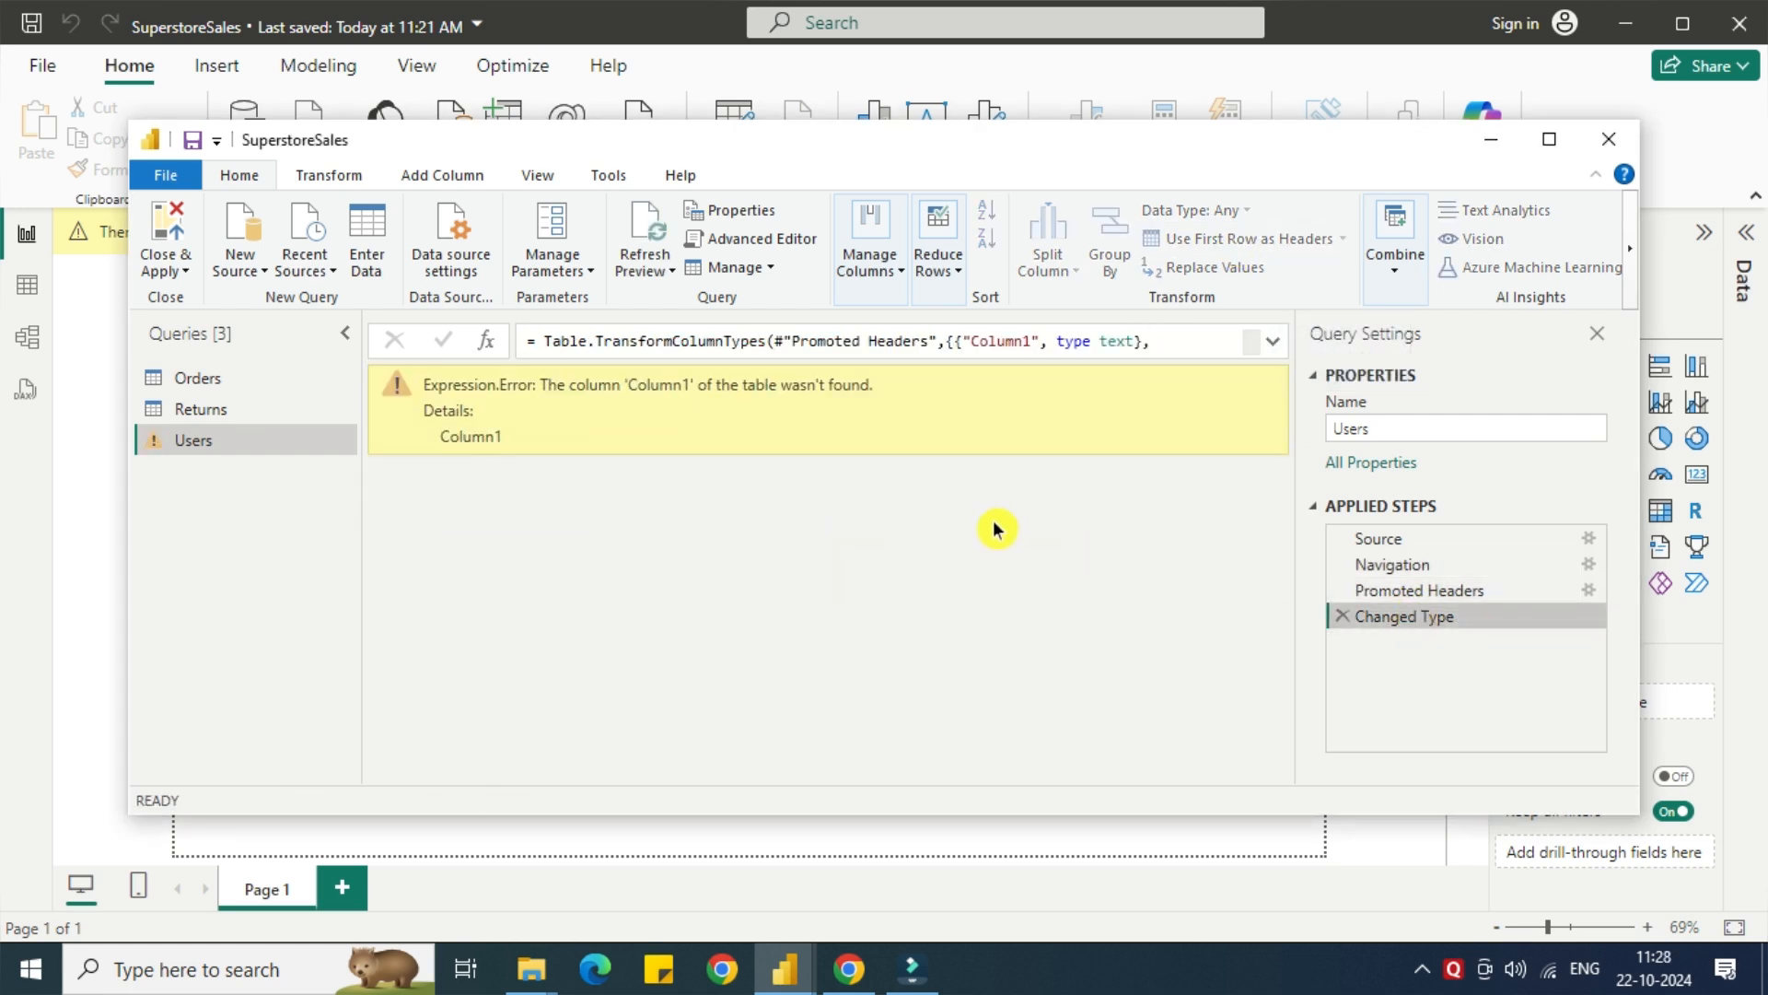
{"action": "left_click", "coordinate": [1413, 594]}
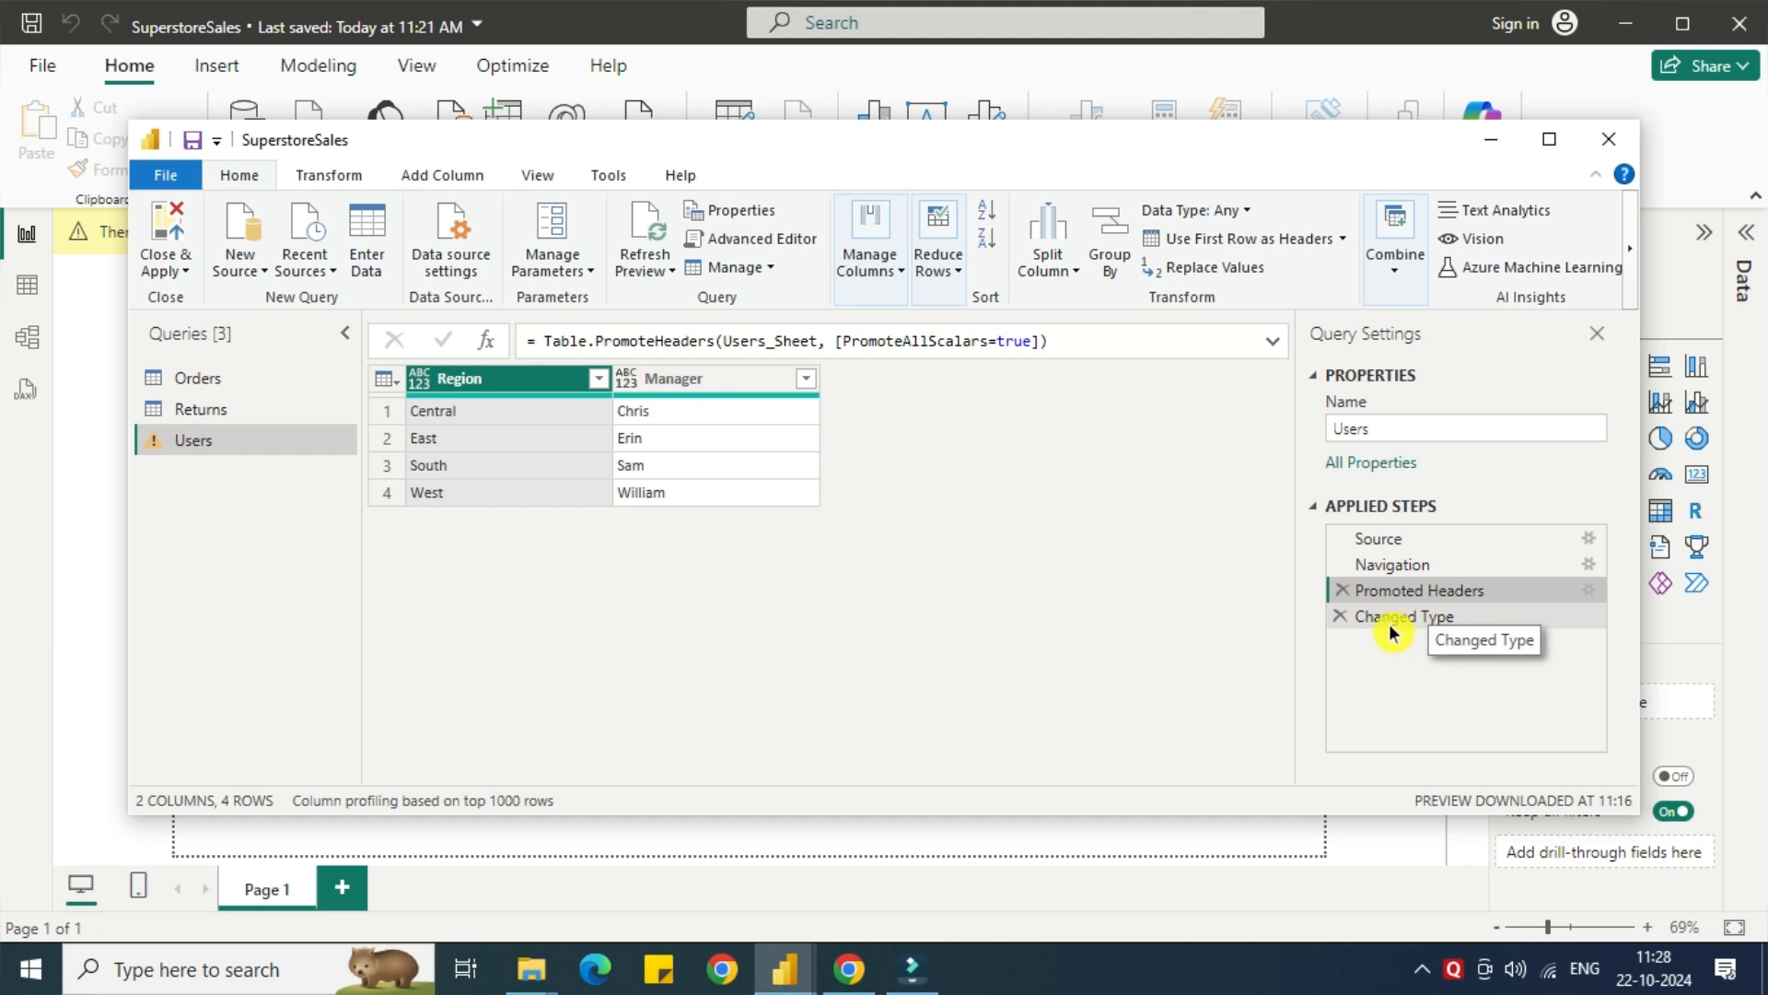
{"action": "left_click", "coordinate": [1346, 627]}
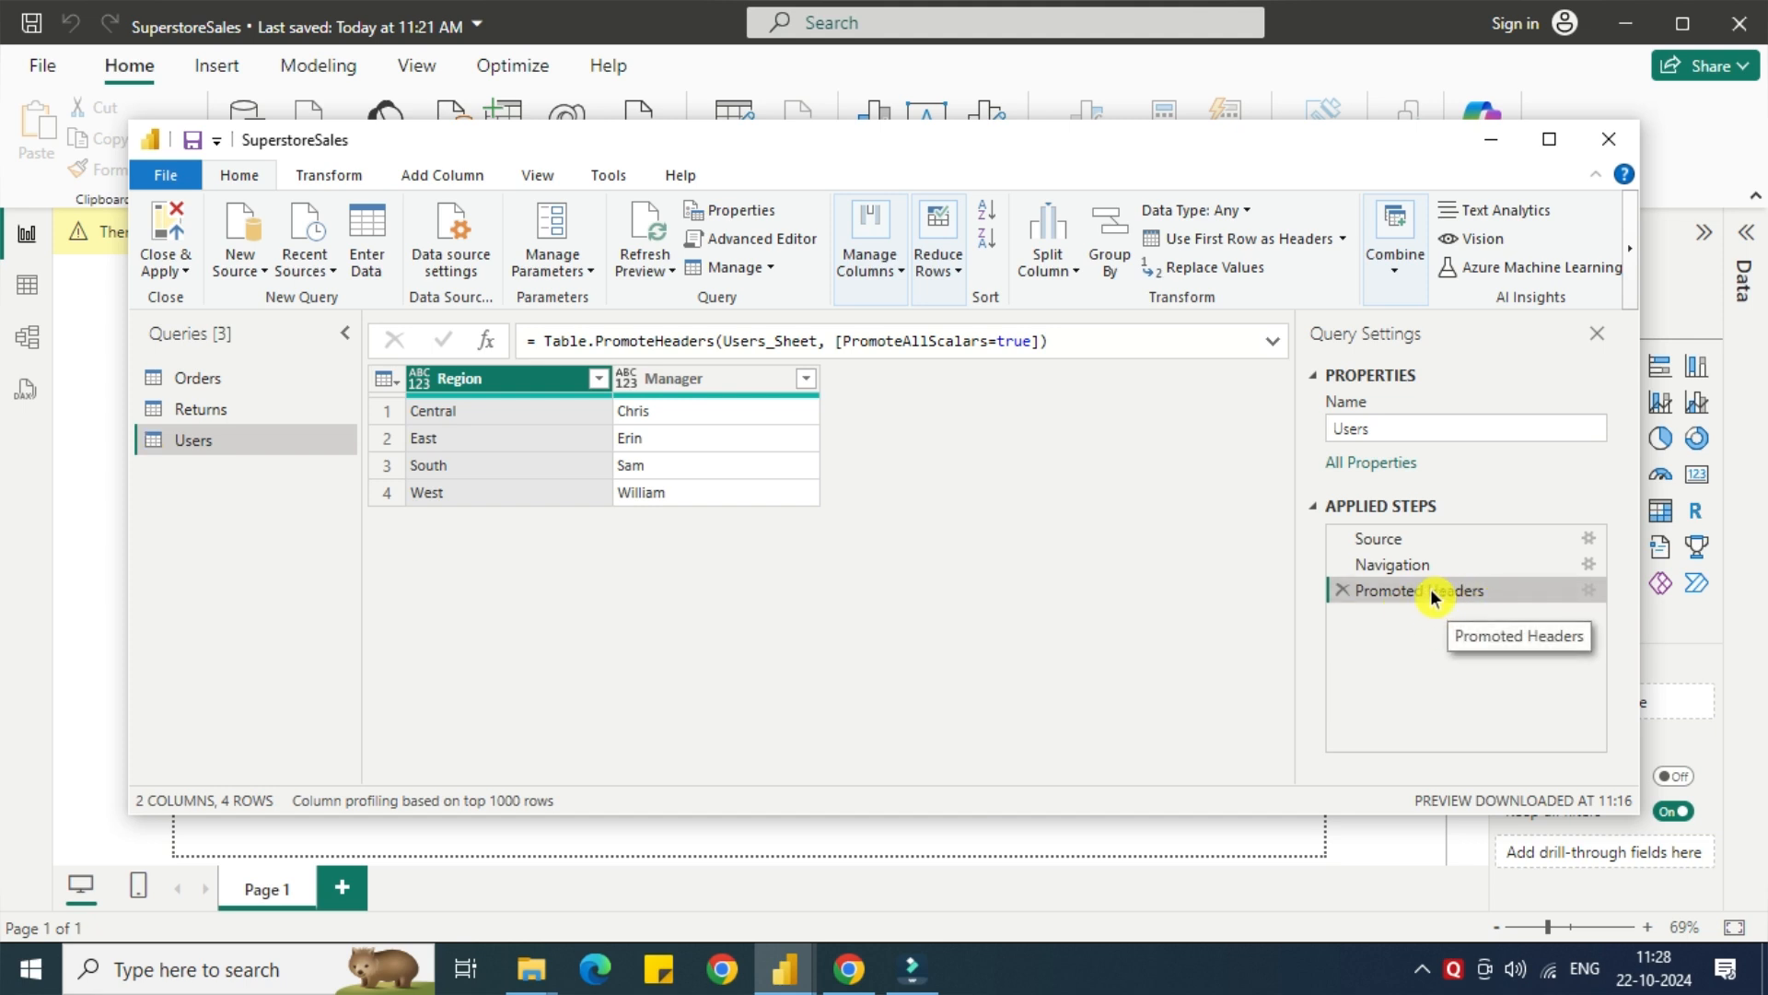
Change the data type of both the Region and Manager columns in the Users query to Text.
{"action": "right_click", "coordinate": [521, 385]}
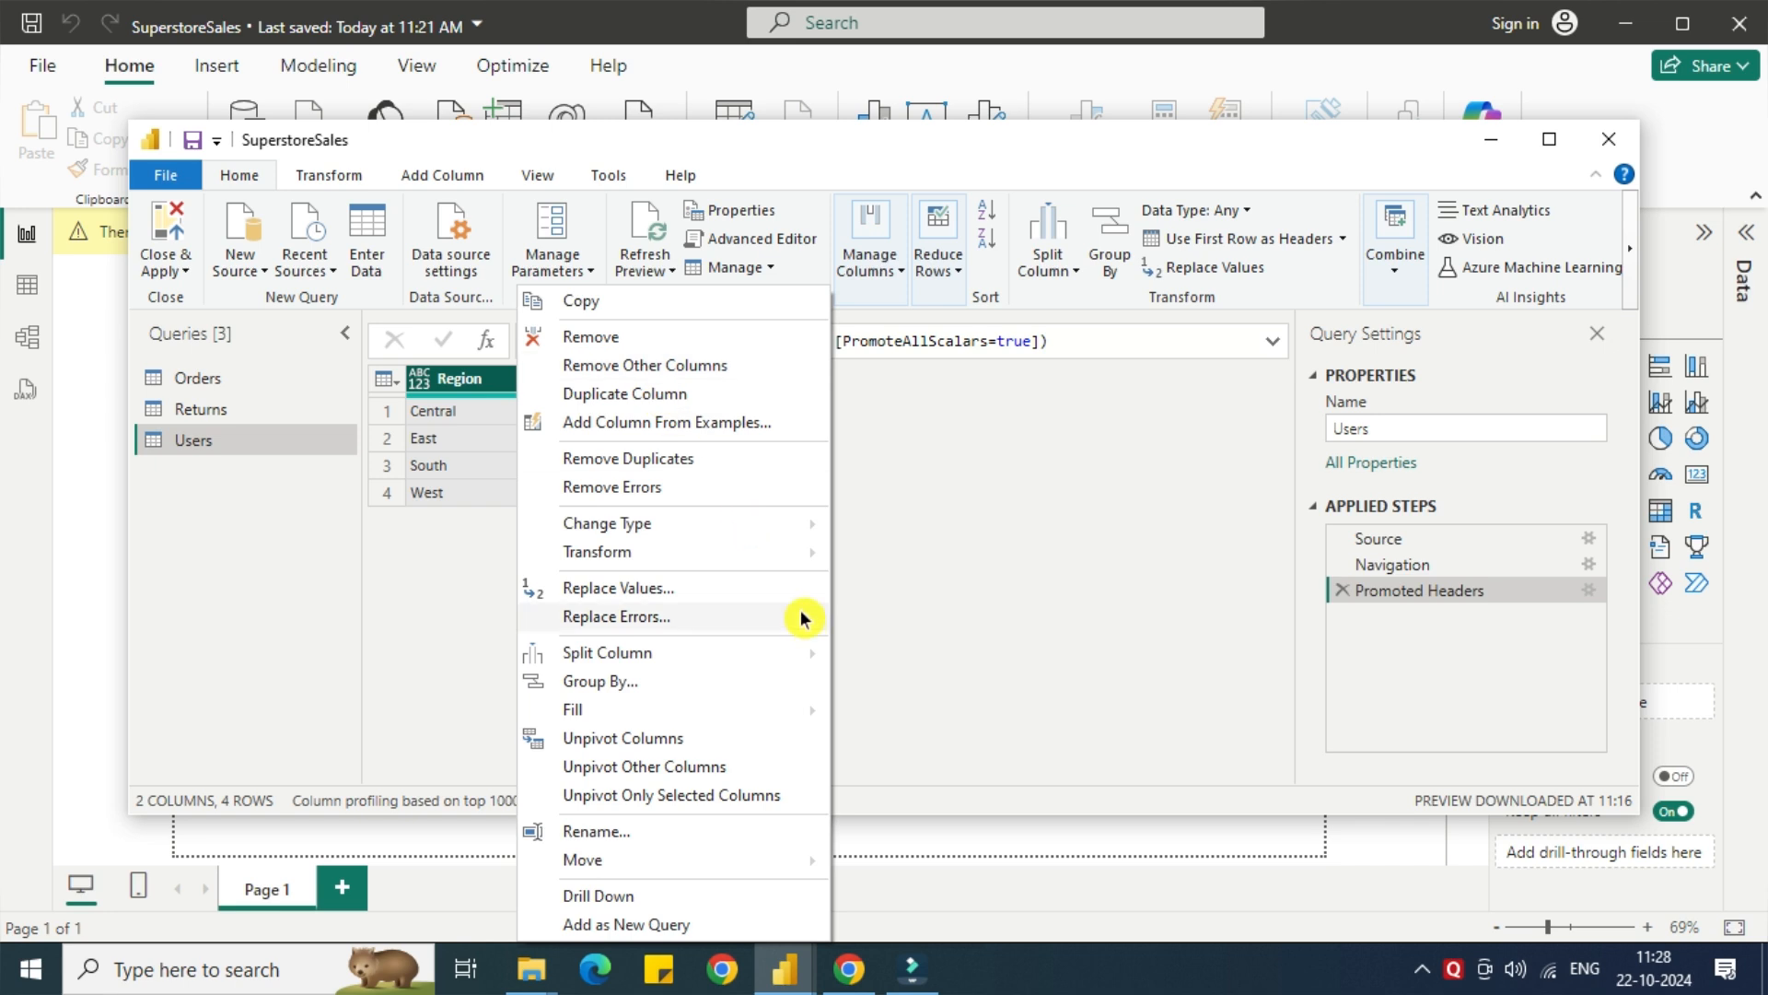
{"action": "mouse_move", "coordinate": [801, 523]}
{"action": "left_click", "coordinate": [930, 798]}
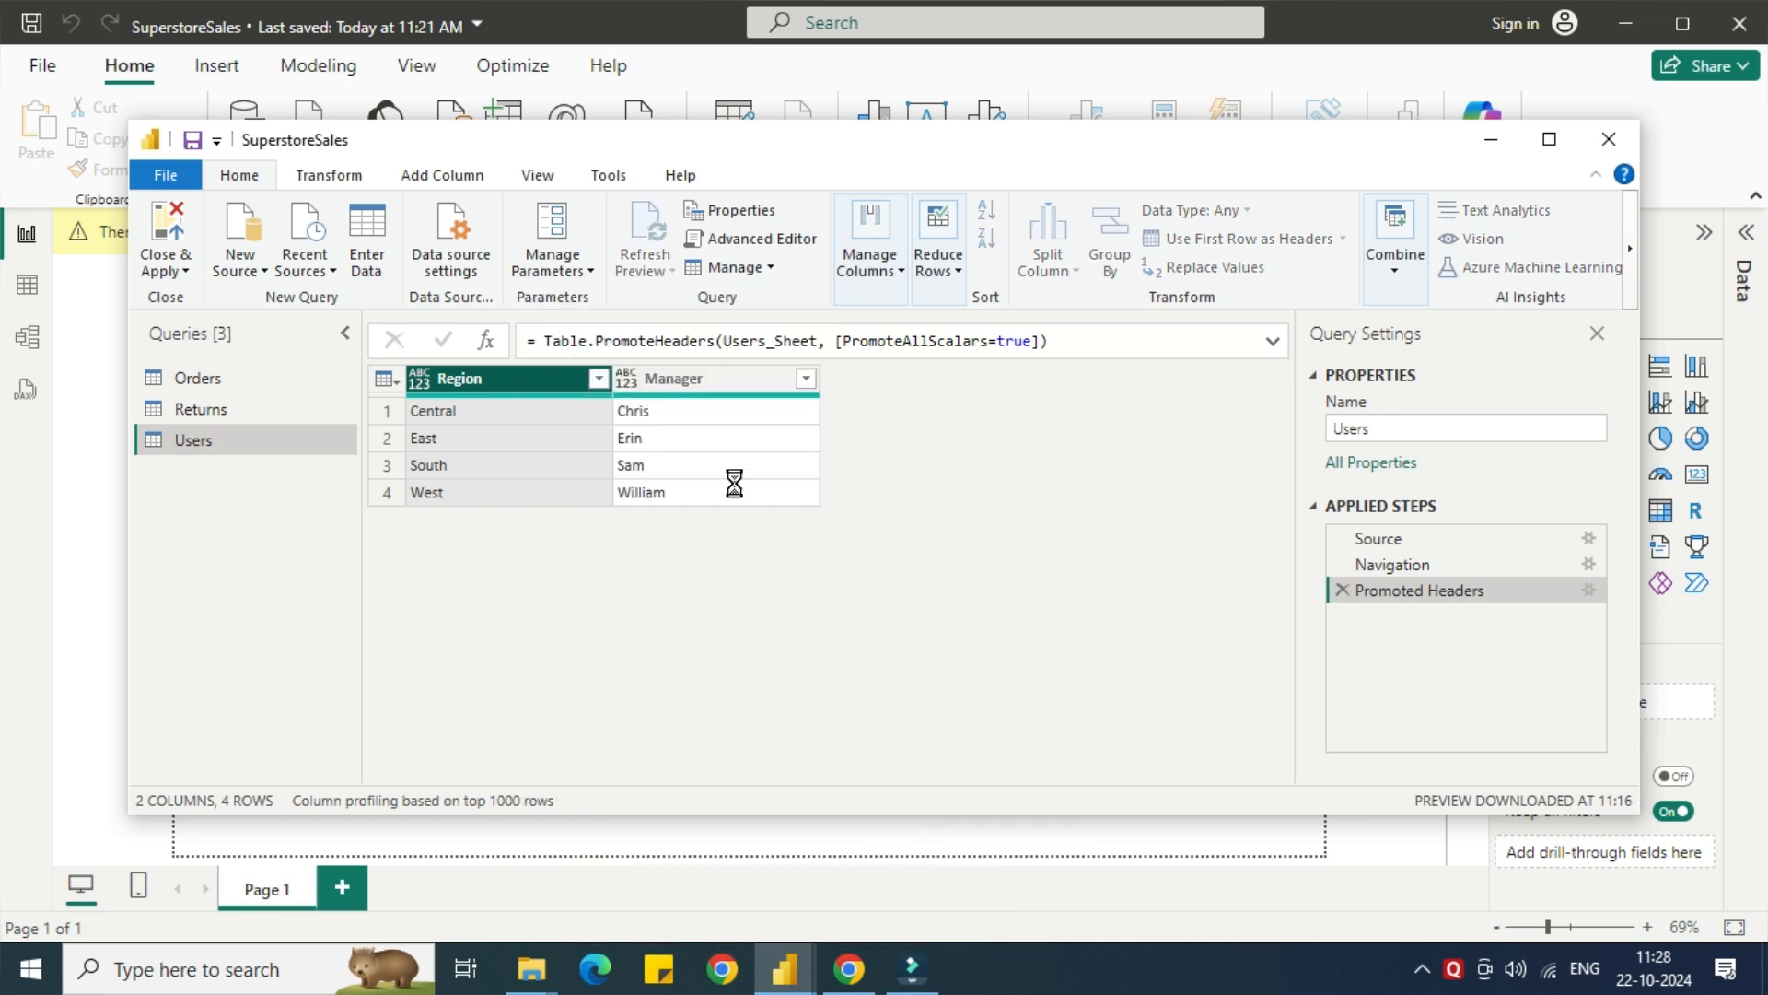
{"action": "right_click", "coordinate": [665, 391]}
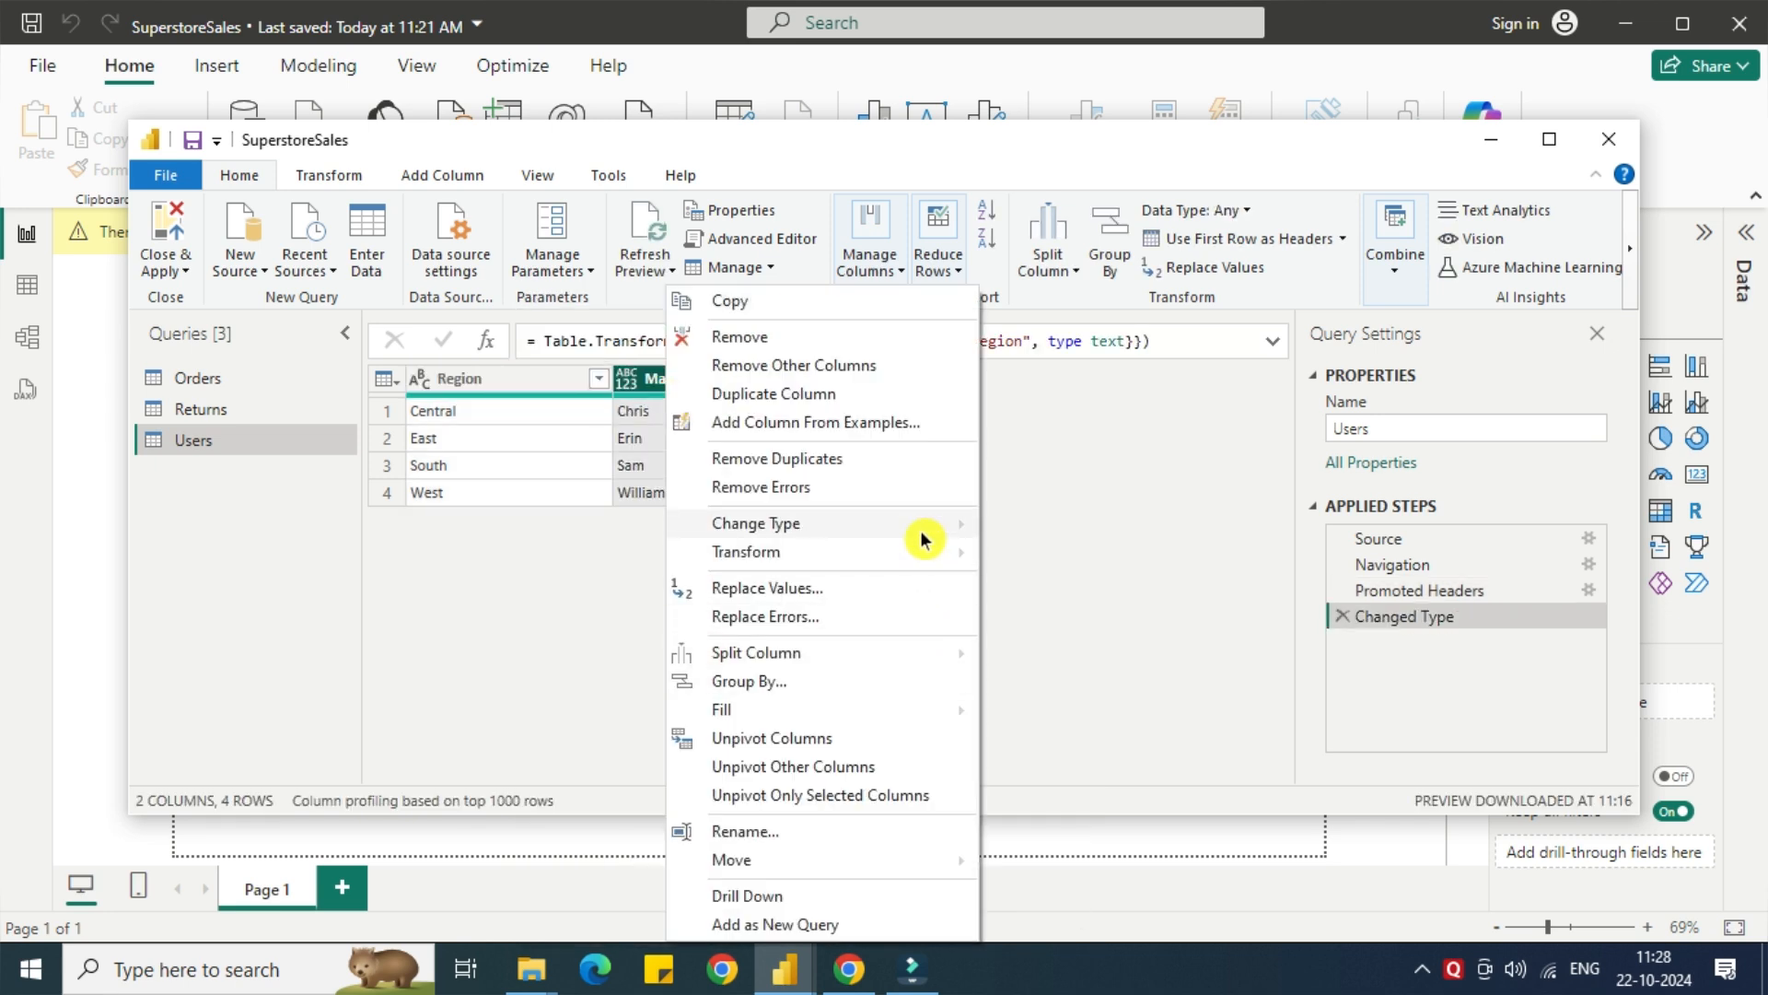
{"action": "mouse_move", "coordinate": [928, 523]}
{"action": "left_click", "coordinate": [1064, 796]}
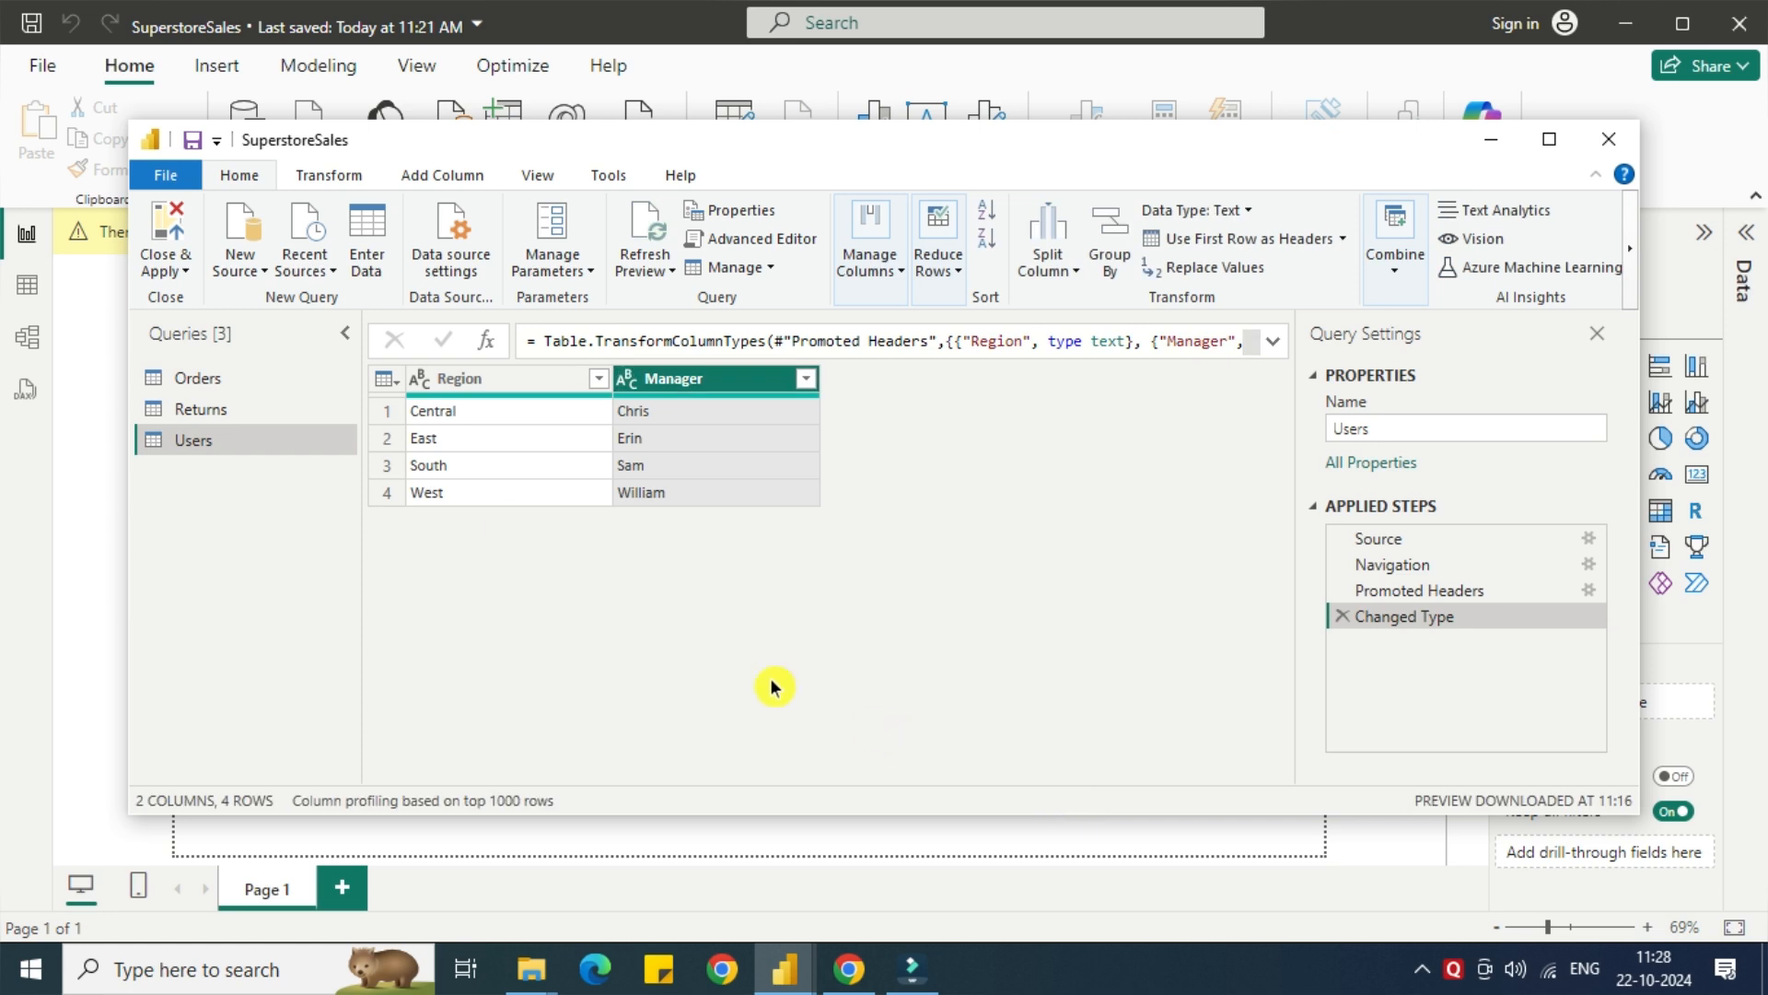
Close the query editor and apply the pending query changes to load the Orders, Returns and Users tables into the report.
{"action": "left_click", "coordinate": [181, 269]}
{"action": "left_click", "coordinate": [210, 300]}
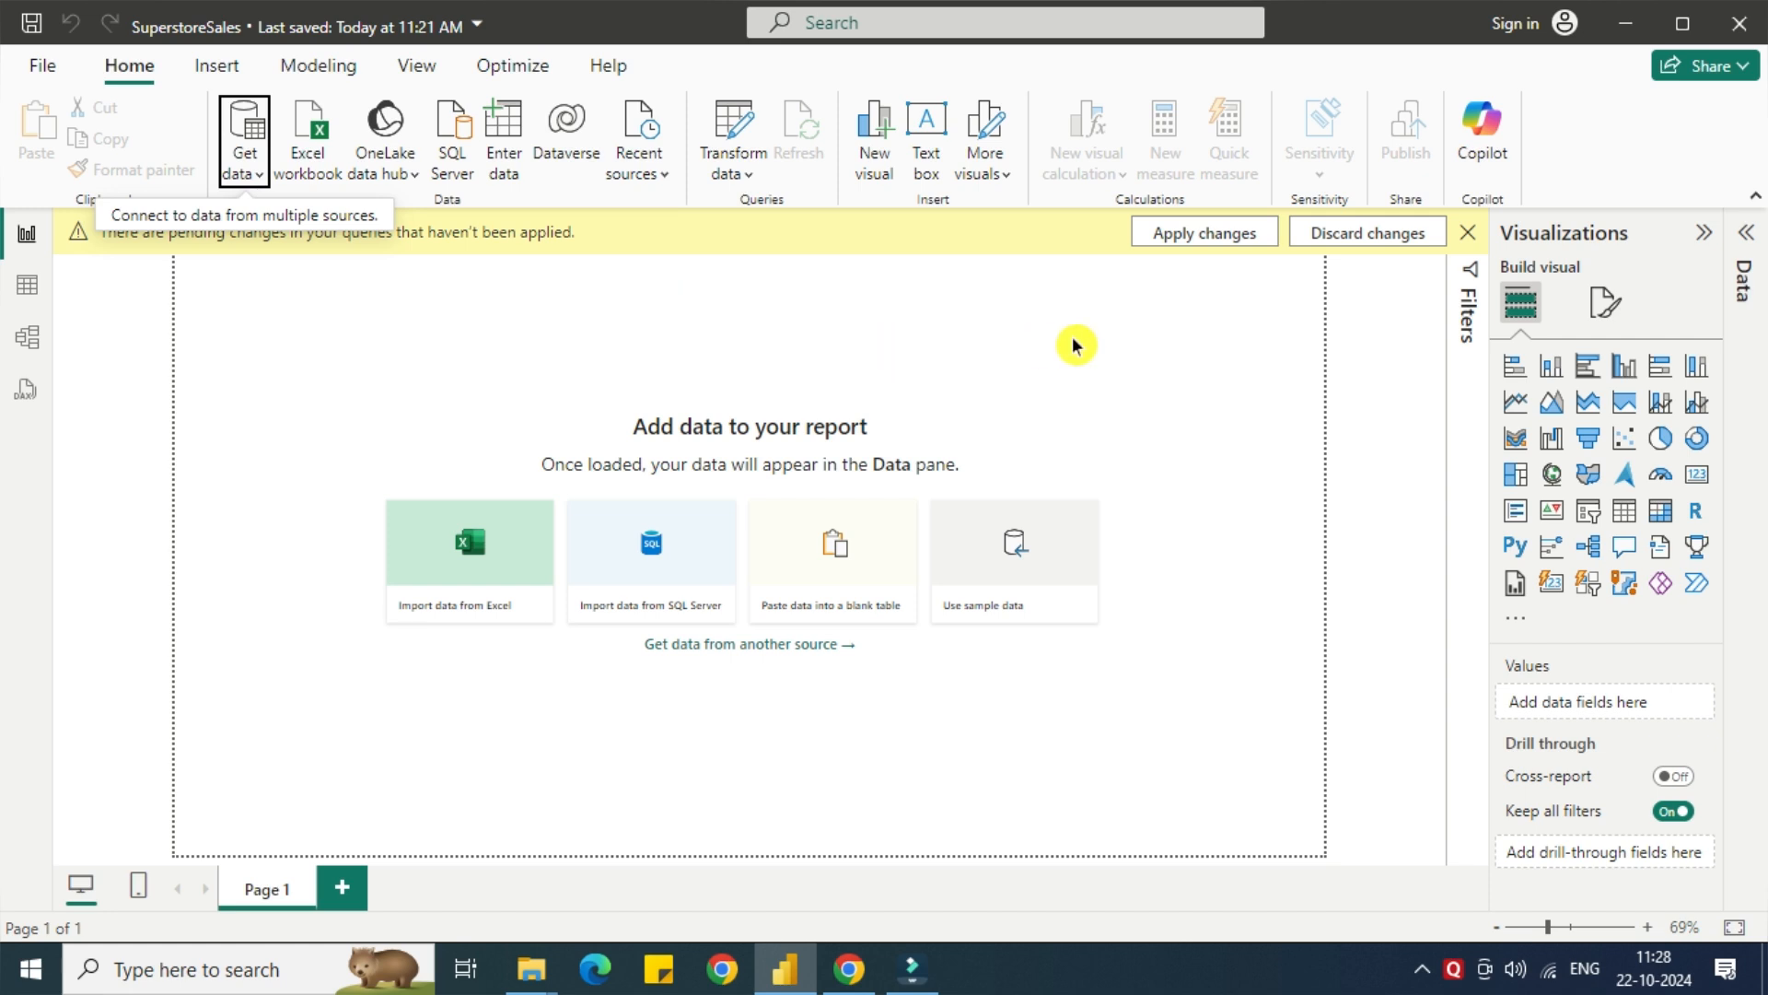
{"action": "left_click", "coordinate": [1195, 234]}
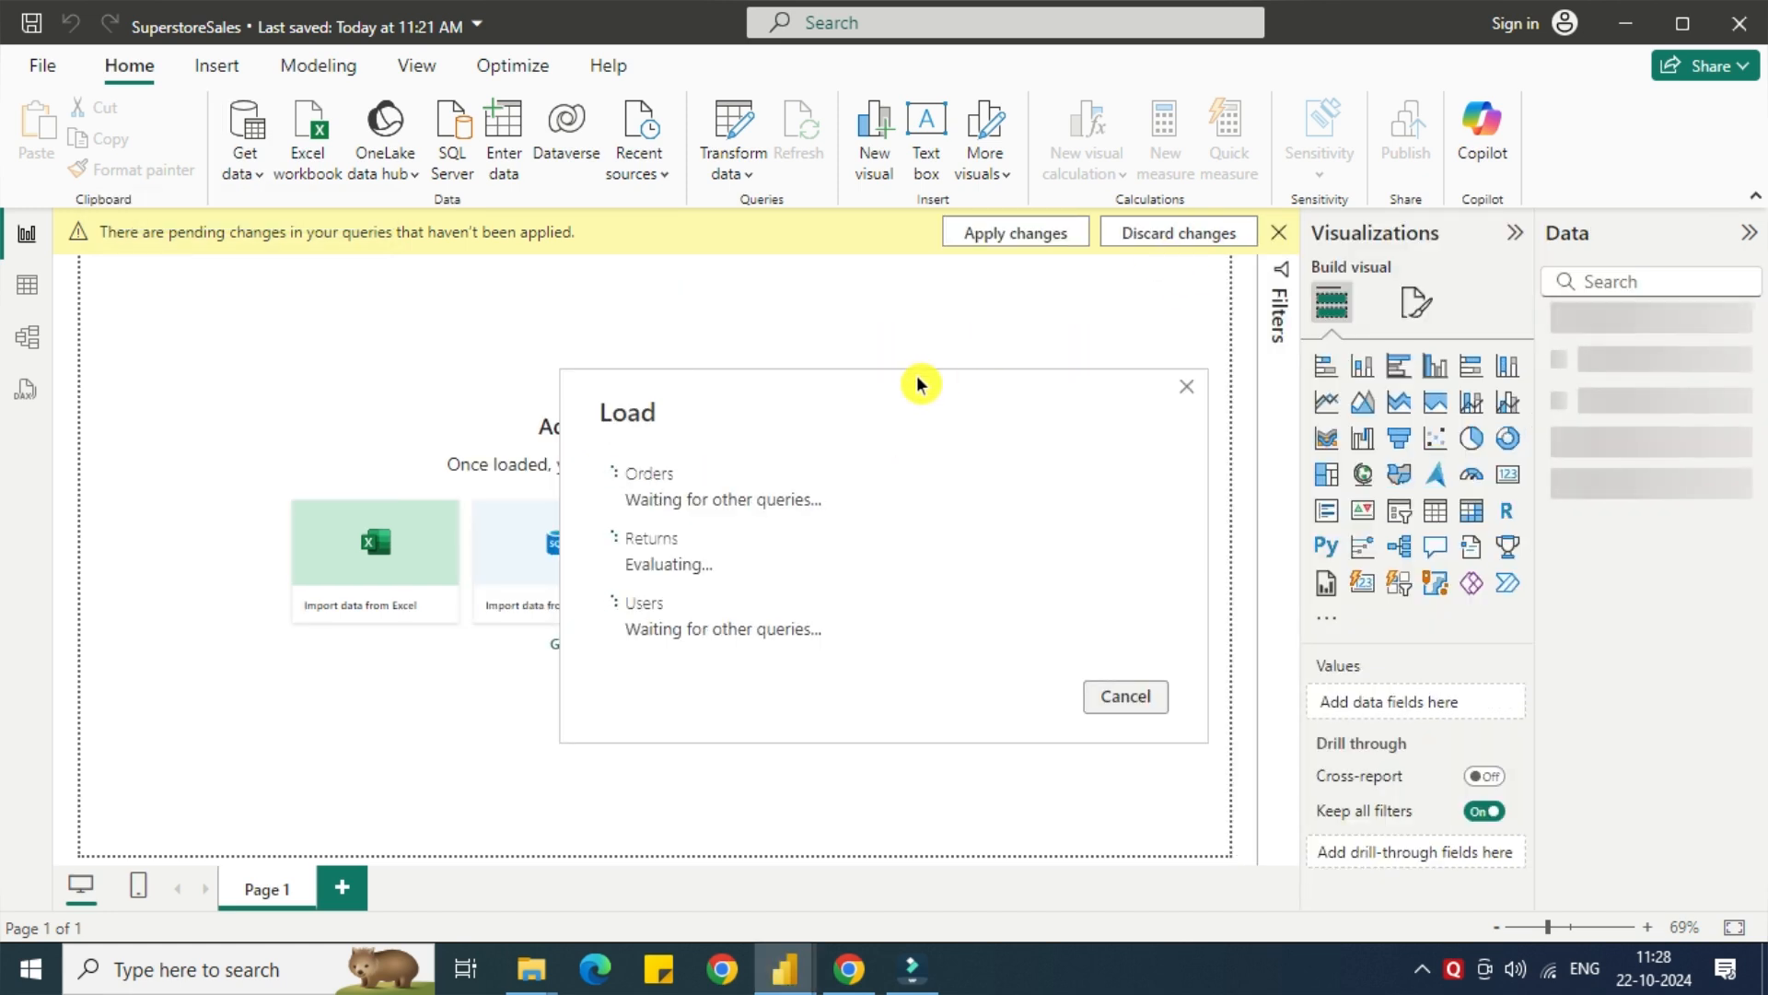
{"action": "left_click_drag", "start_coordinate": [895, 396], "coordinate": [838, 377]}
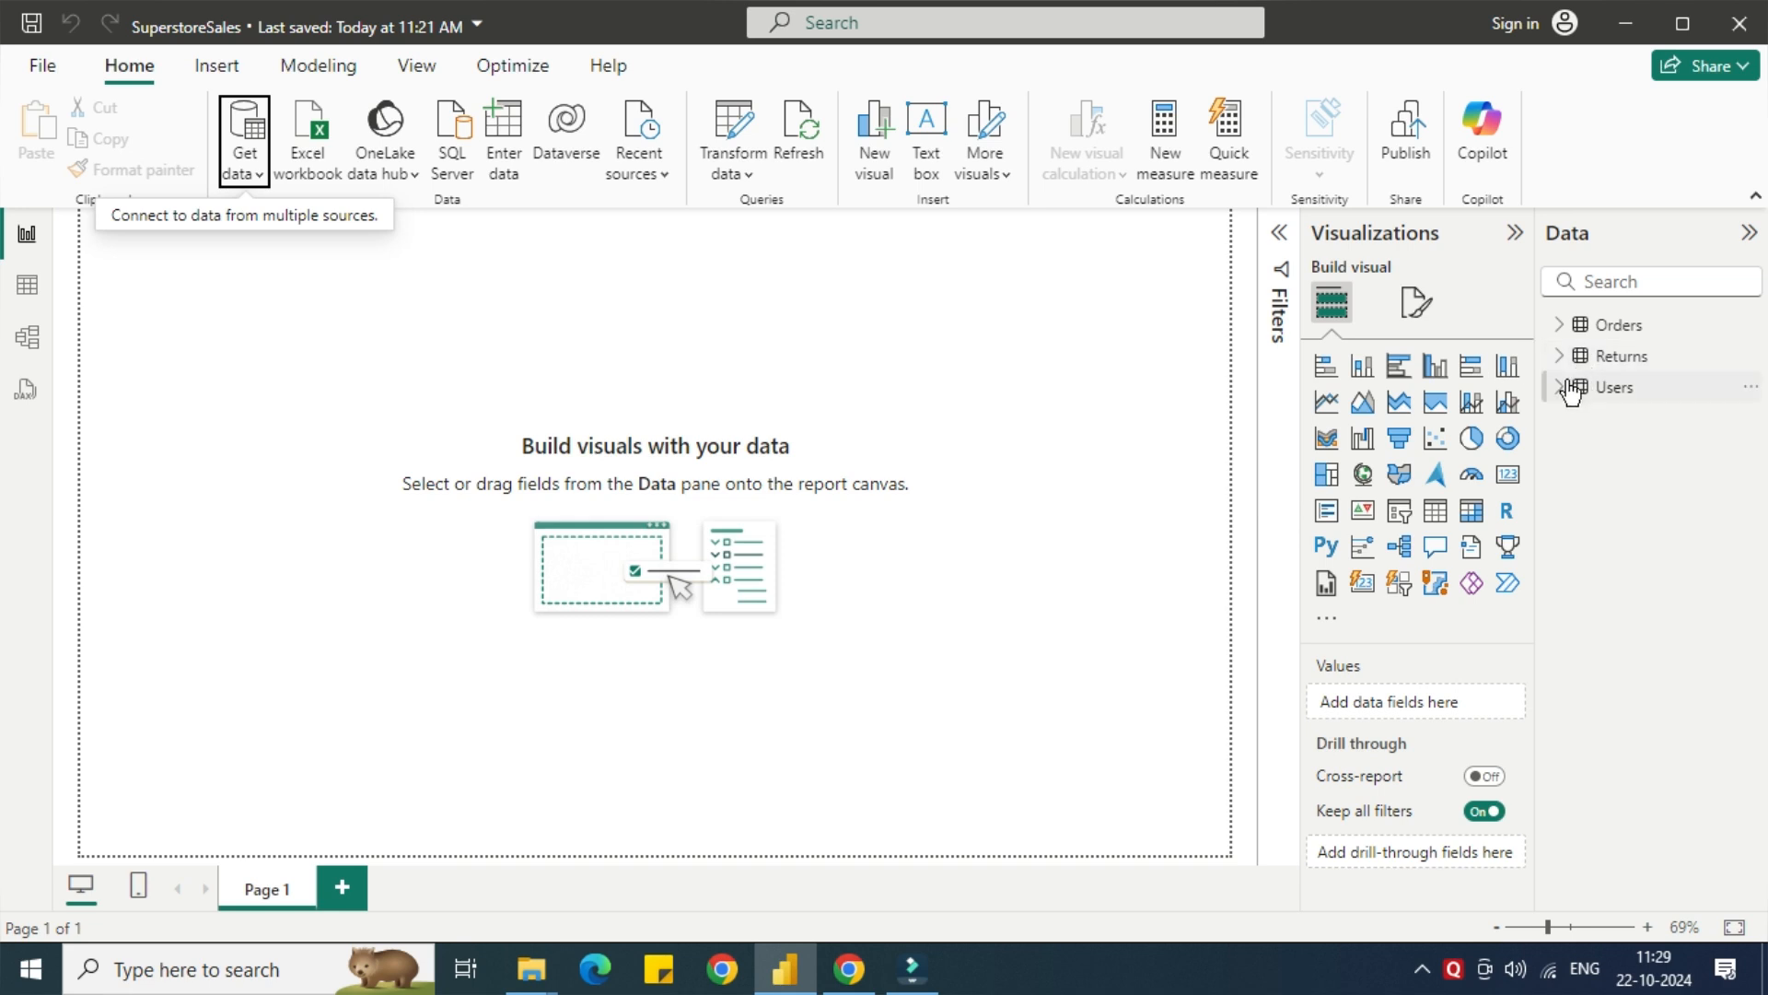
Expand the loaded Users, Returns and Orders tables to examine their fields.
{"action": "left_click", "coordinate": [1573, 389]}
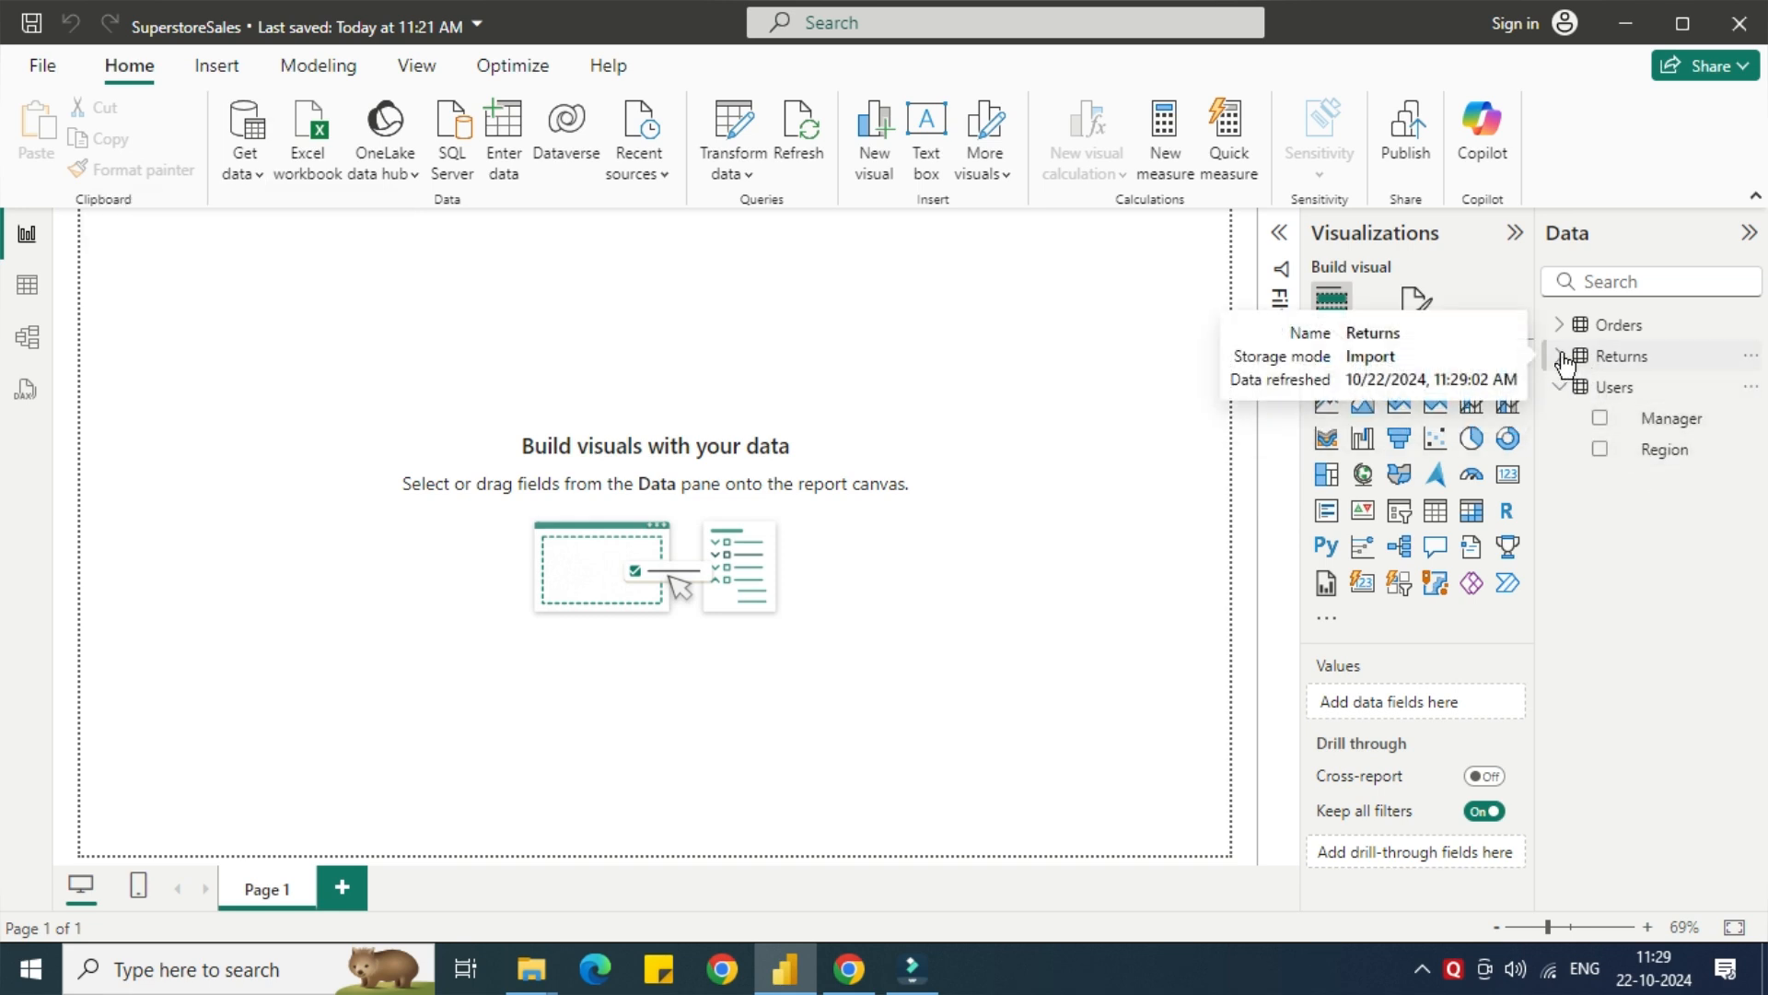
{"action": "left_click", "coordinate": [1558, 358]}
{"action": "left_click", "coordinate": [1561, 328]}
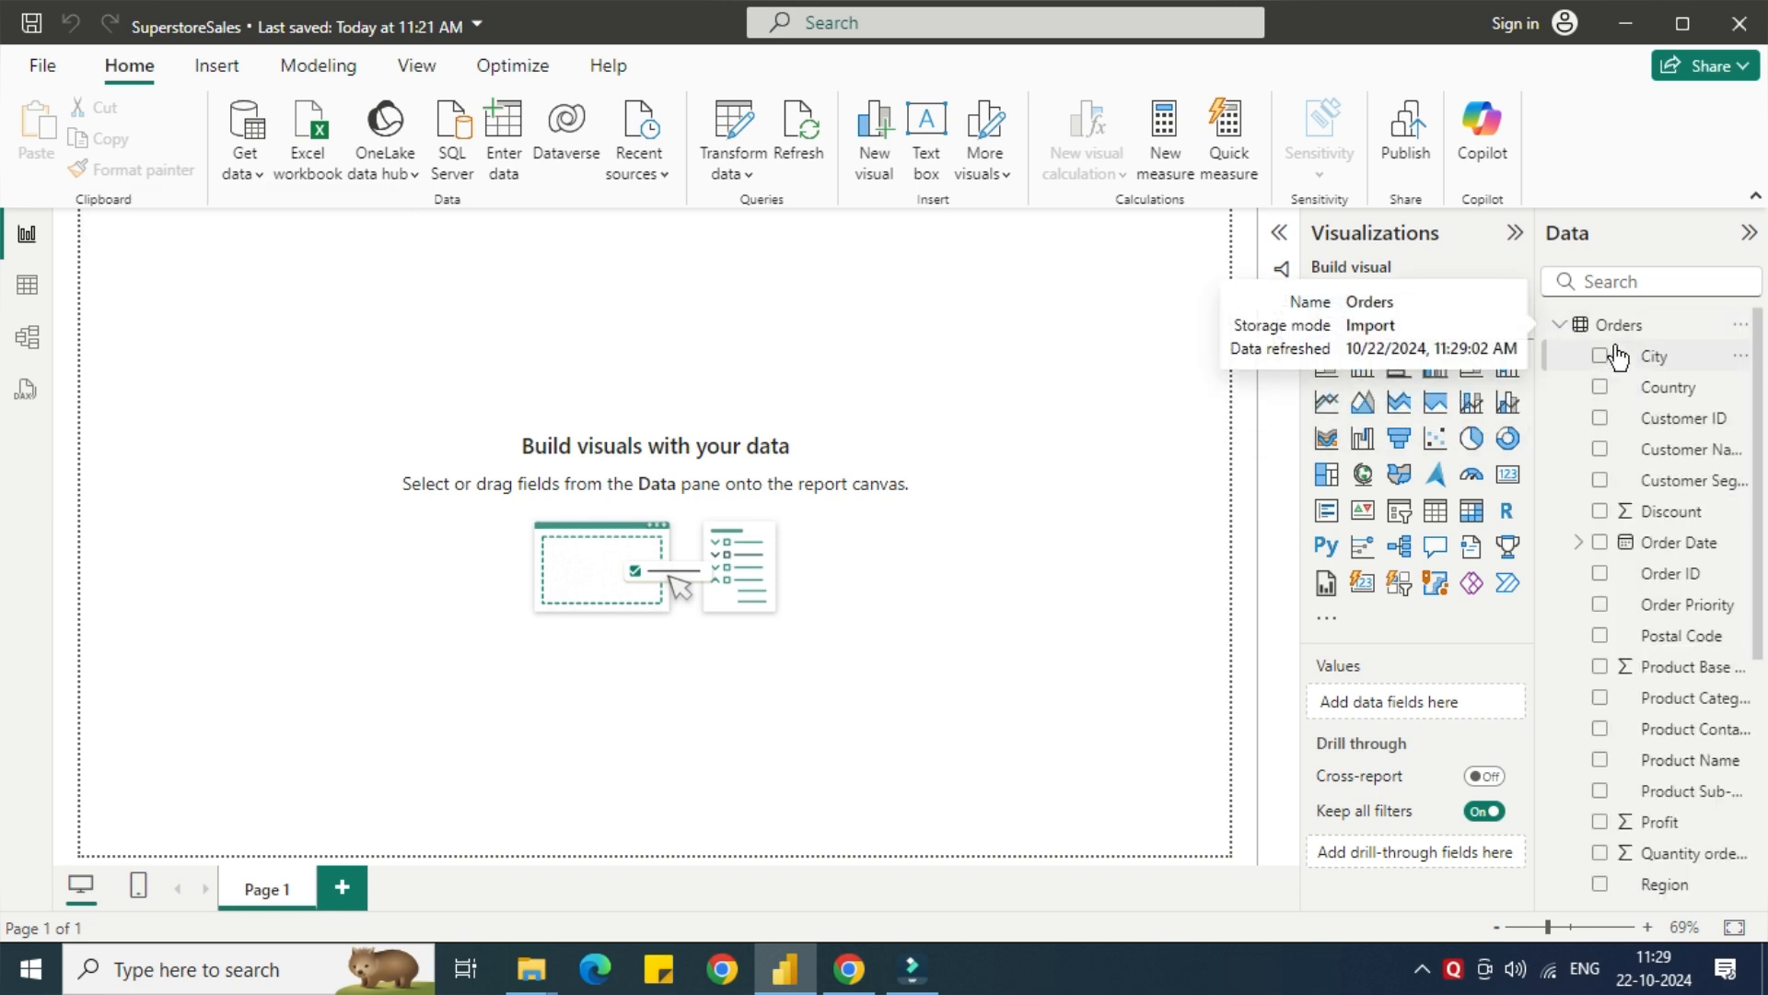